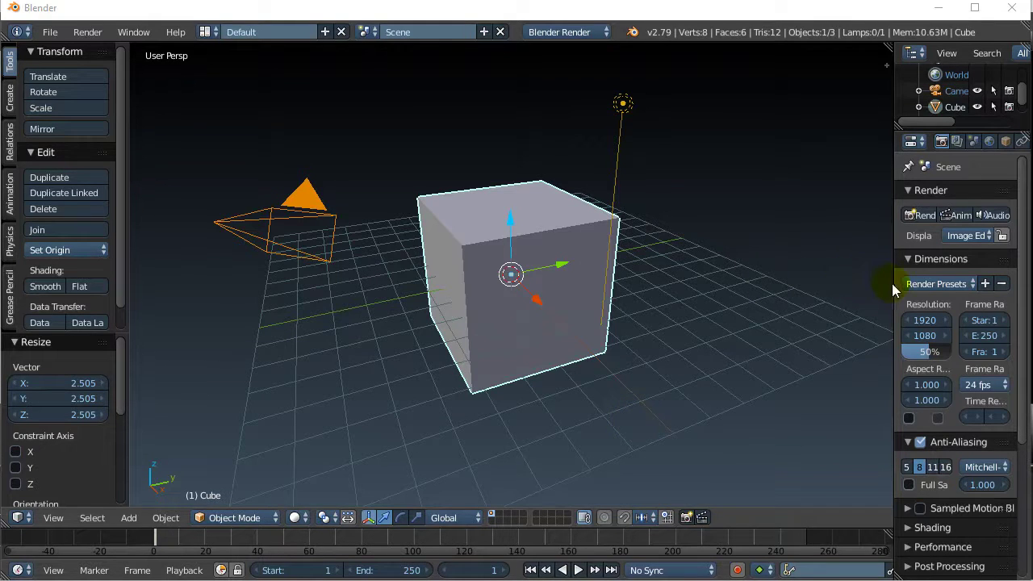
Step: Widen the properties area, show the cube's Material settings and enlarge the material slot list
drag(893, 284, 765, 282)
click(939, 142)
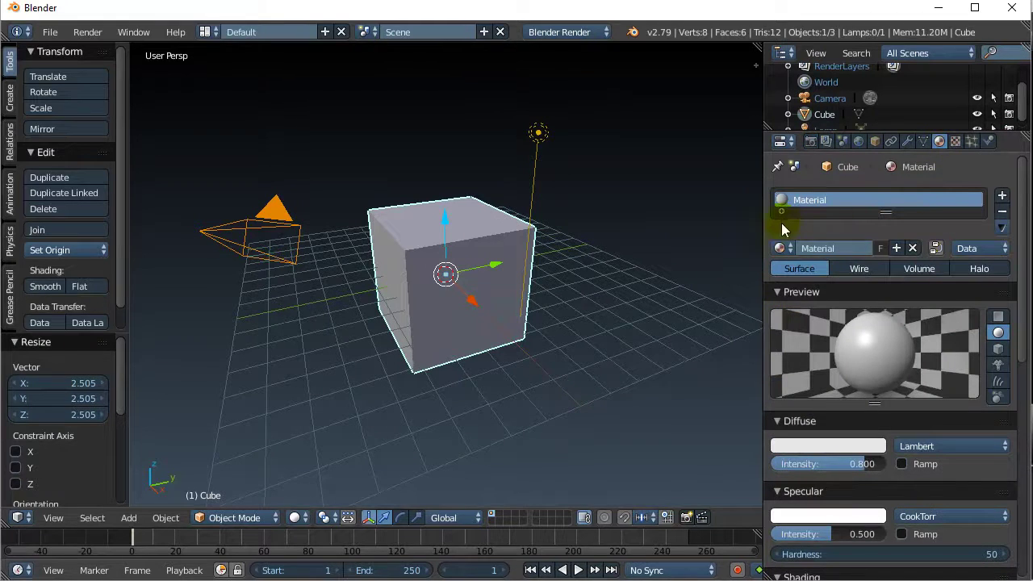
drag(885, 213, 886, 264)
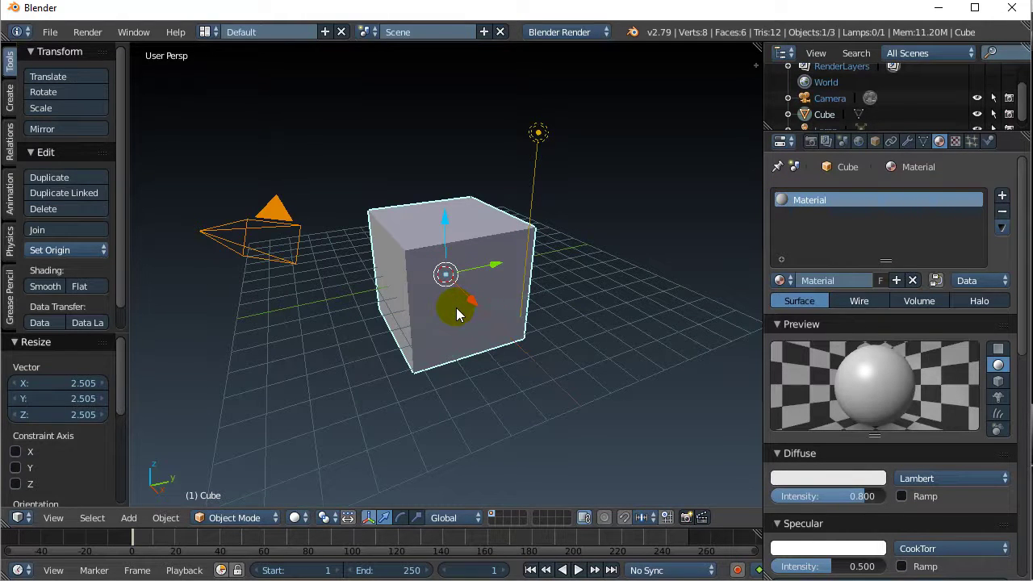
Step: In Edit Mode with face selection, select only the cube's front face
key(Tab)
click(549, 309)
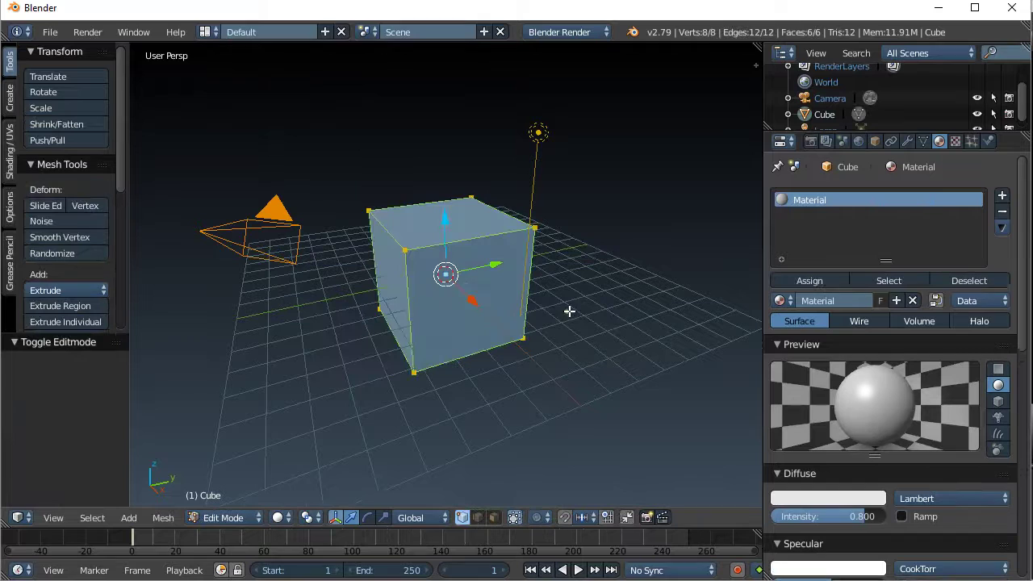
key(a)
click(494, 518)
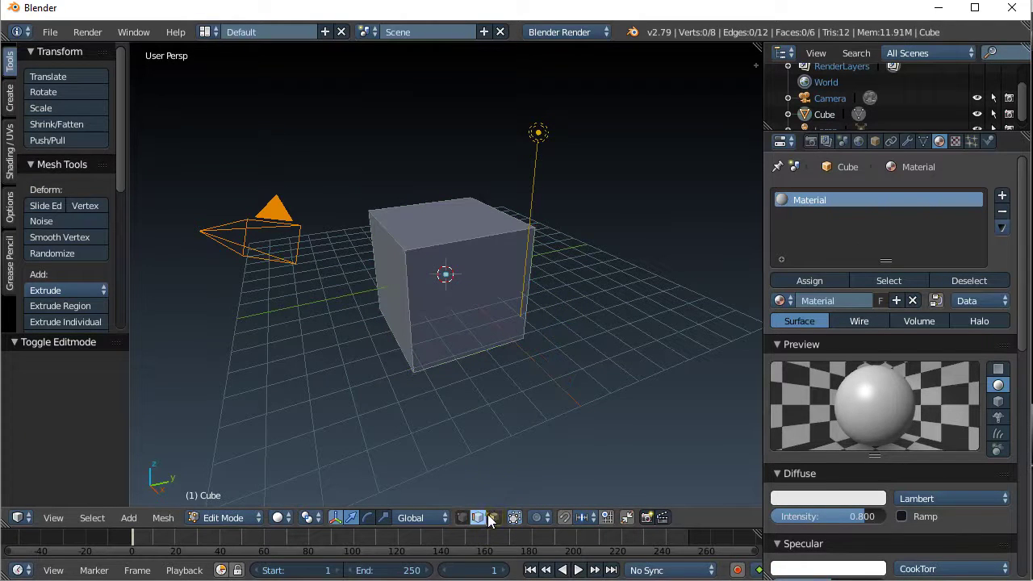
right_click(479, 336)
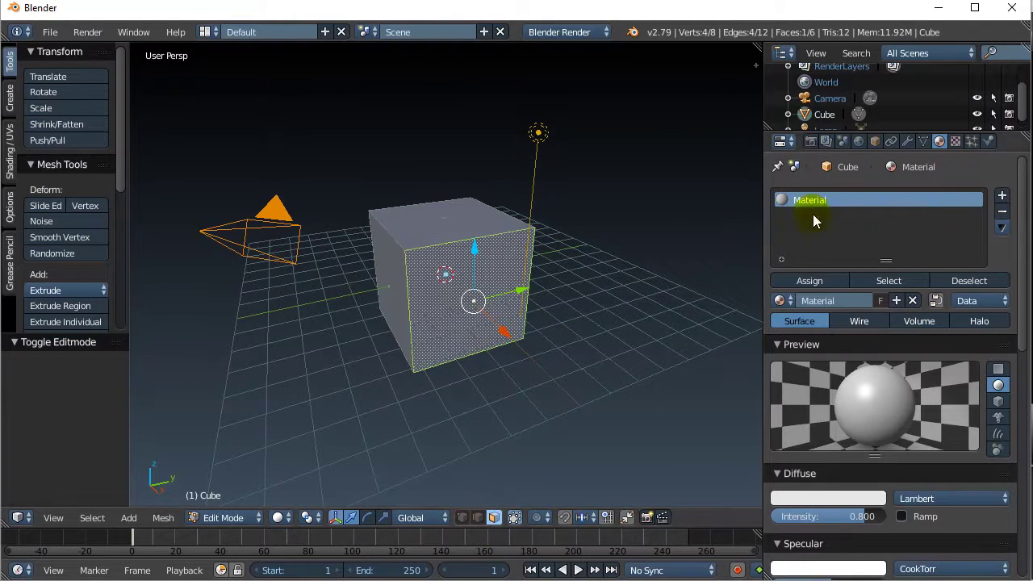
Step: Add a new material slot with magenta Material.001 and assign it to the front face
click(1002, 196)
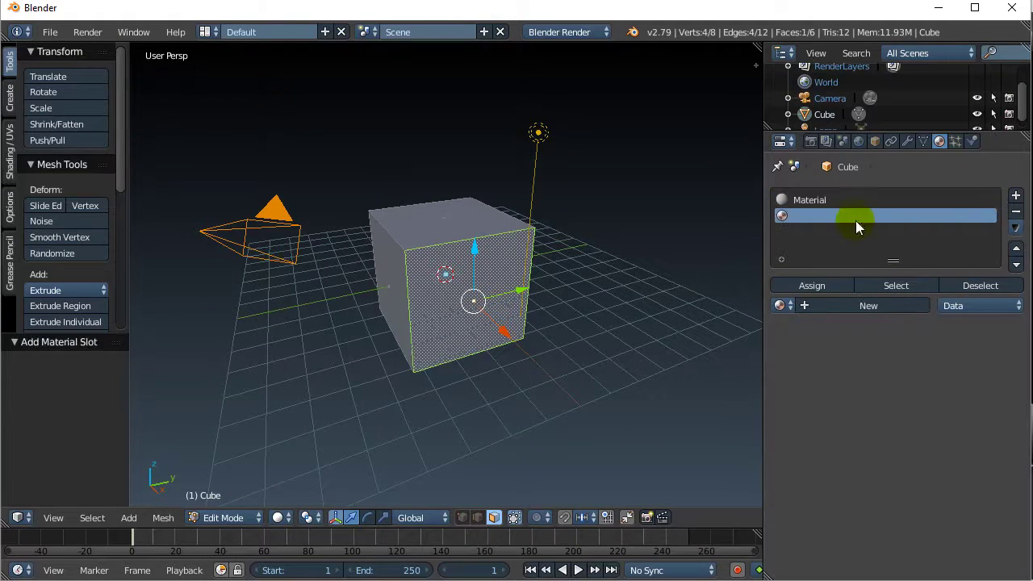
click(857, 304)
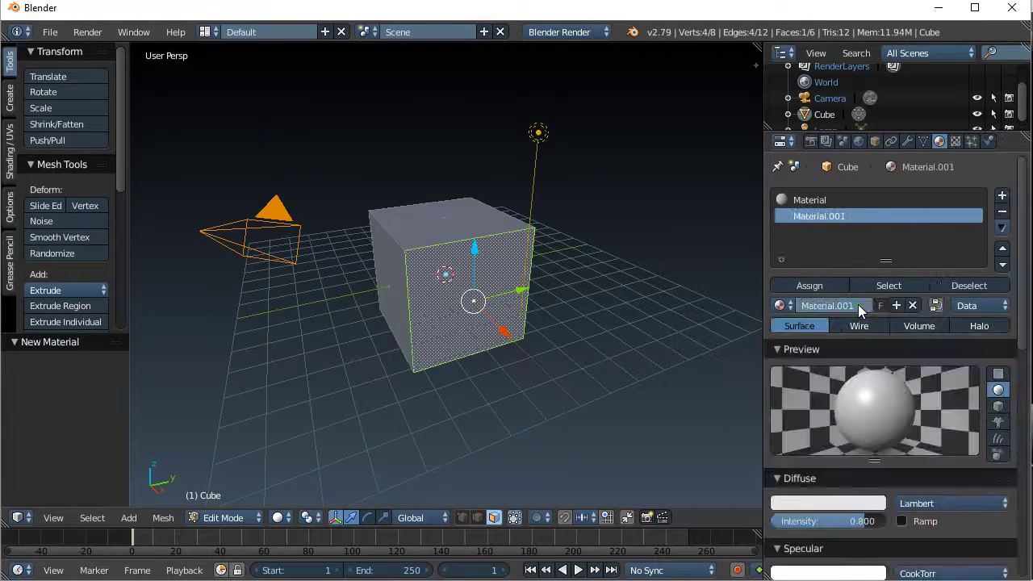
click(818, 504)
click(843, 378)
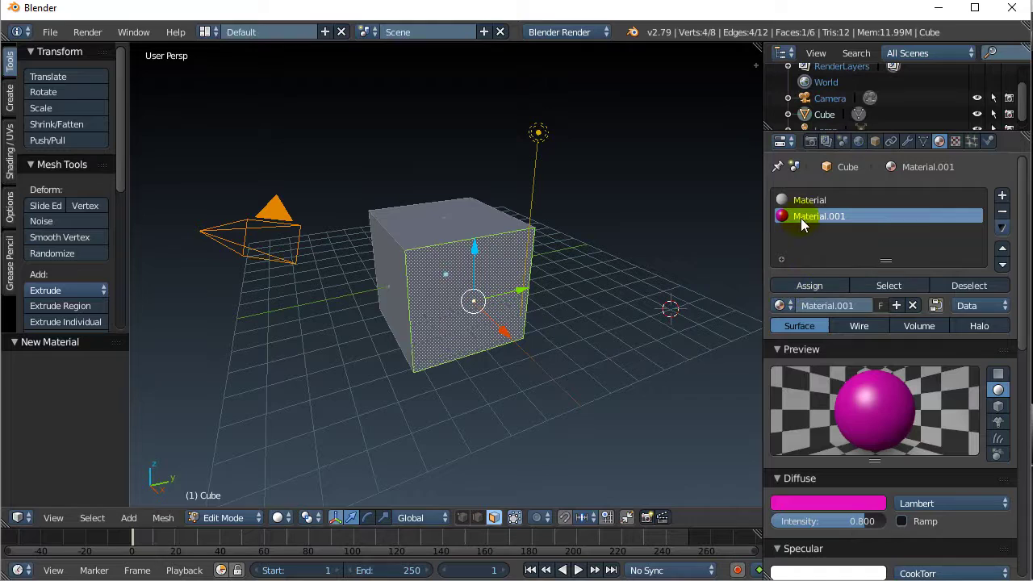
click(809, 285)
key(KP_6)
key(KP_6)
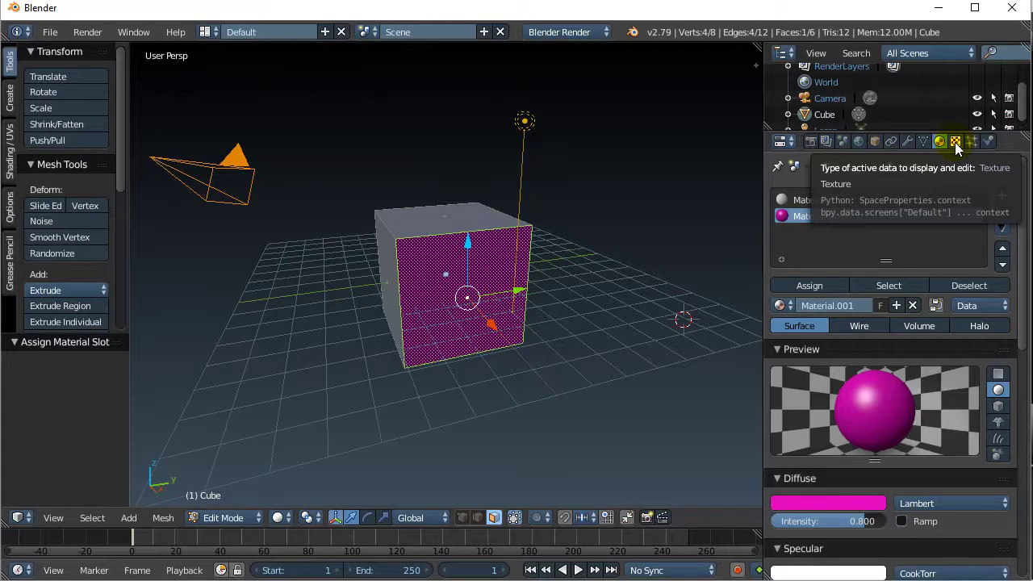
Step: Pick the original grey Material slot and show its texture settings with the Tex texture
click(954, 142)
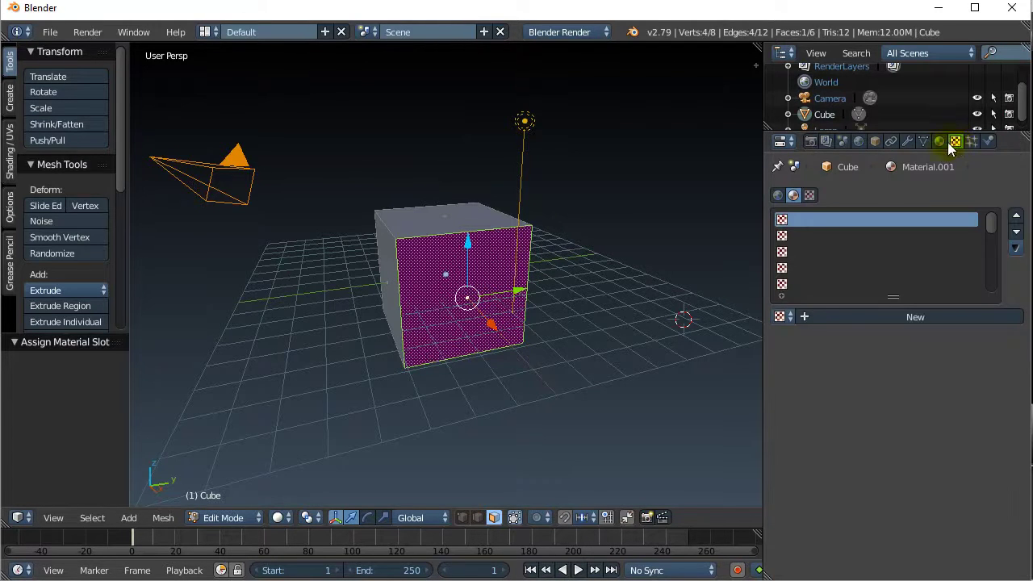
click(940, 142)
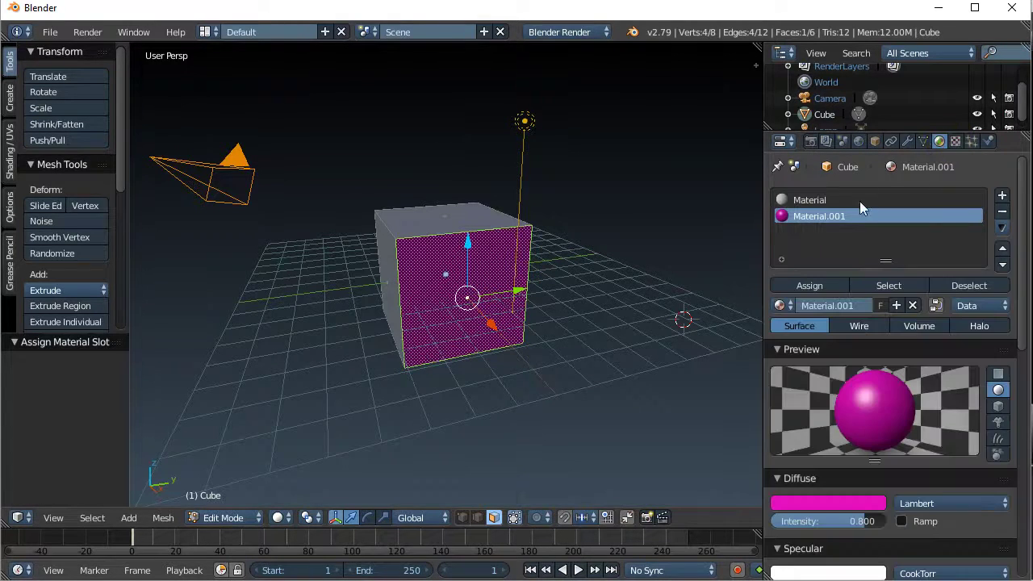
click(955, 142)
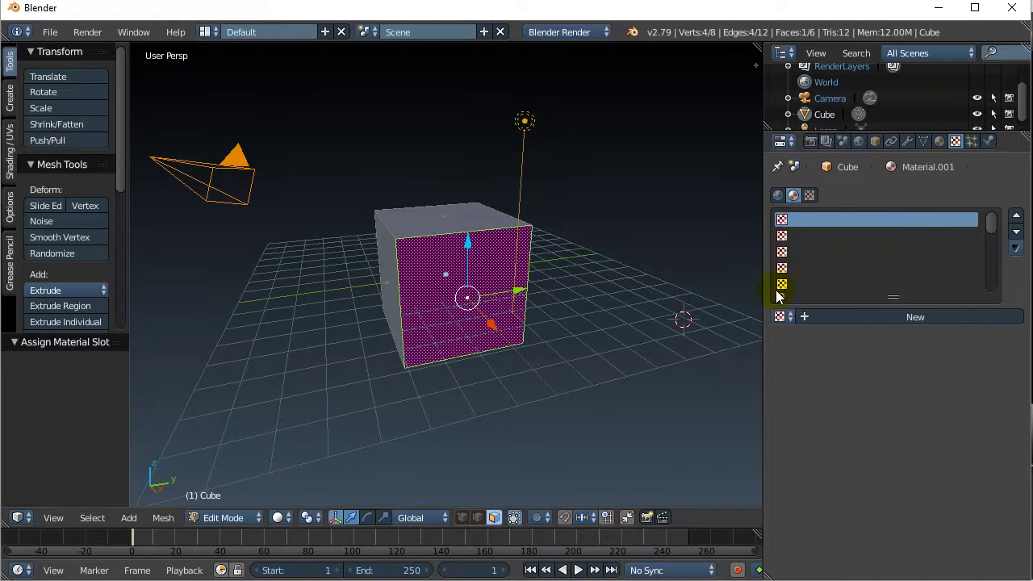
click(939, 141)
click(794, 201)
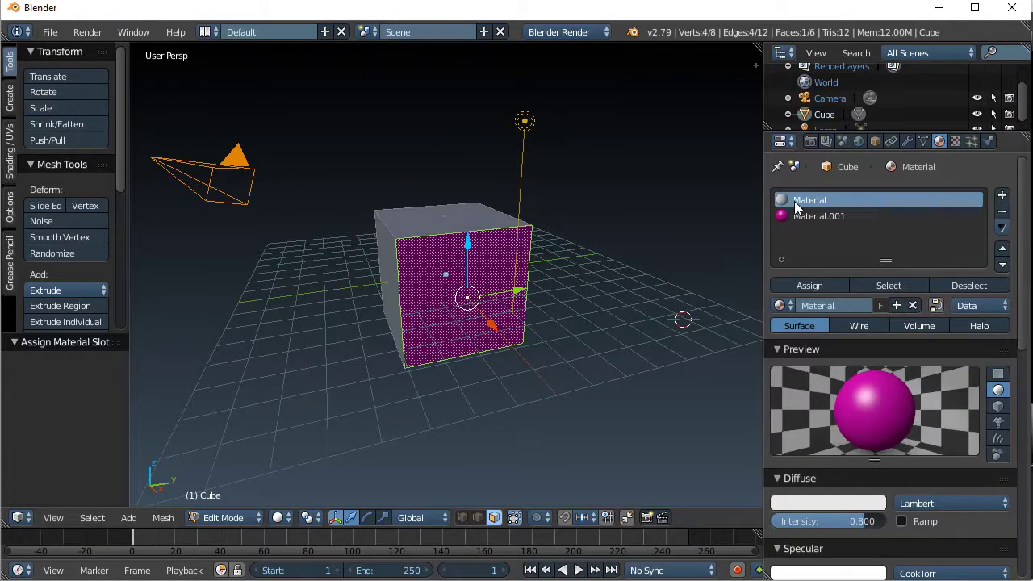
click(955, 142)
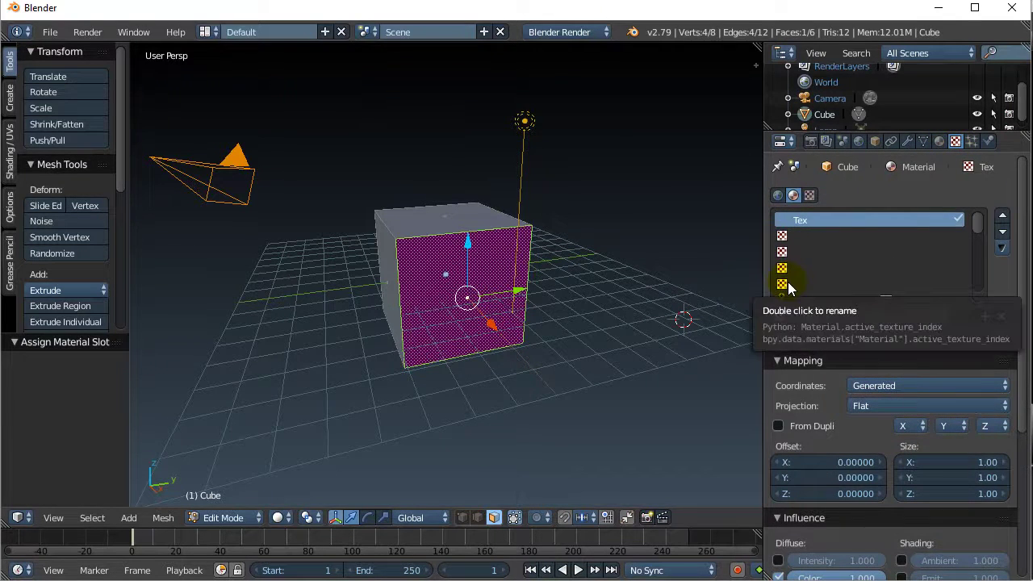
Step: Go back to the Material settings and select the magenta Material.001 slot
click(939, 141)
click(805, 217)
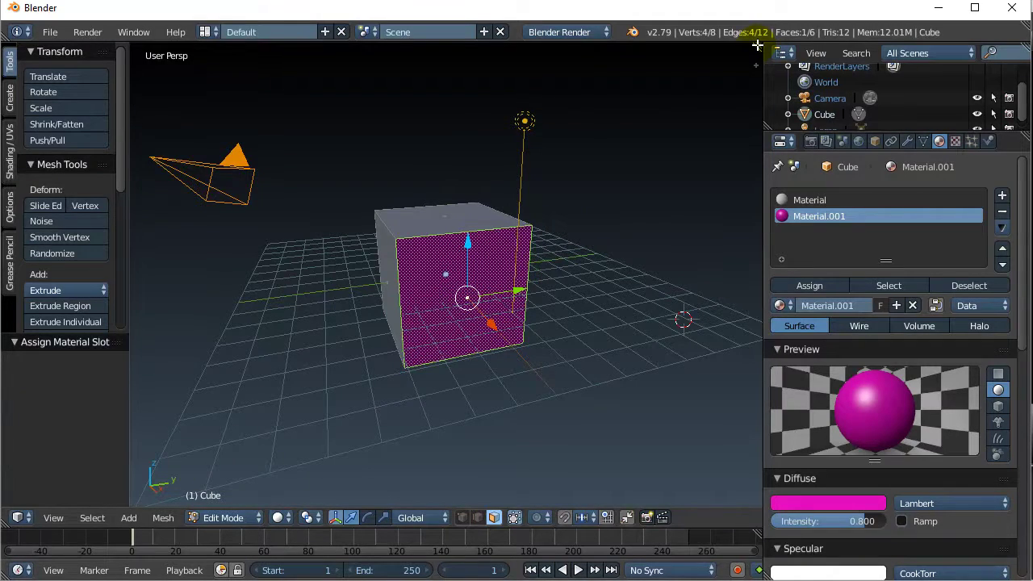
Step: Split the 3D view, make the right area a UV/Image Editor, and select the front face
drag(757, 45, 328, 96)
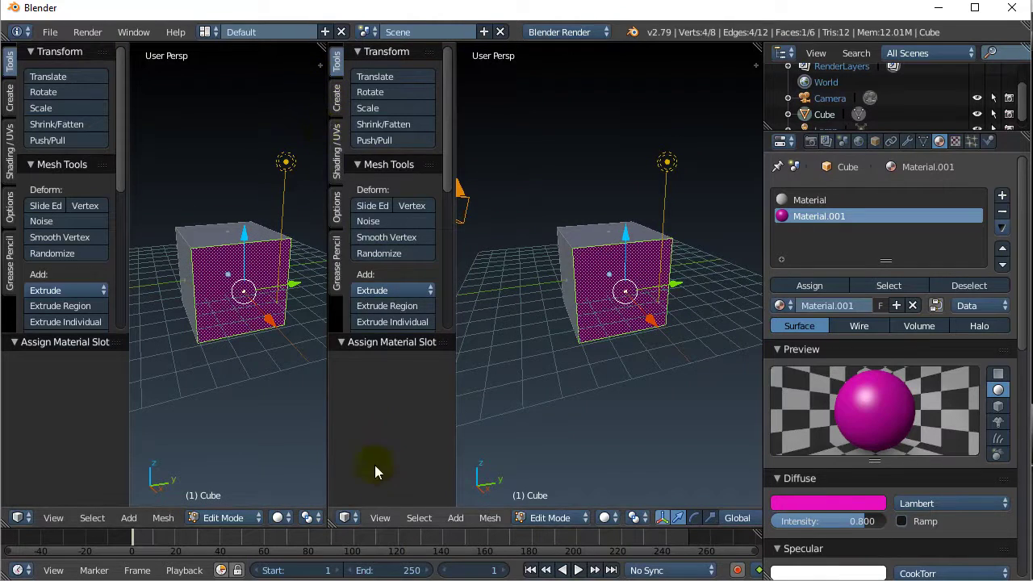
click(346, 518)
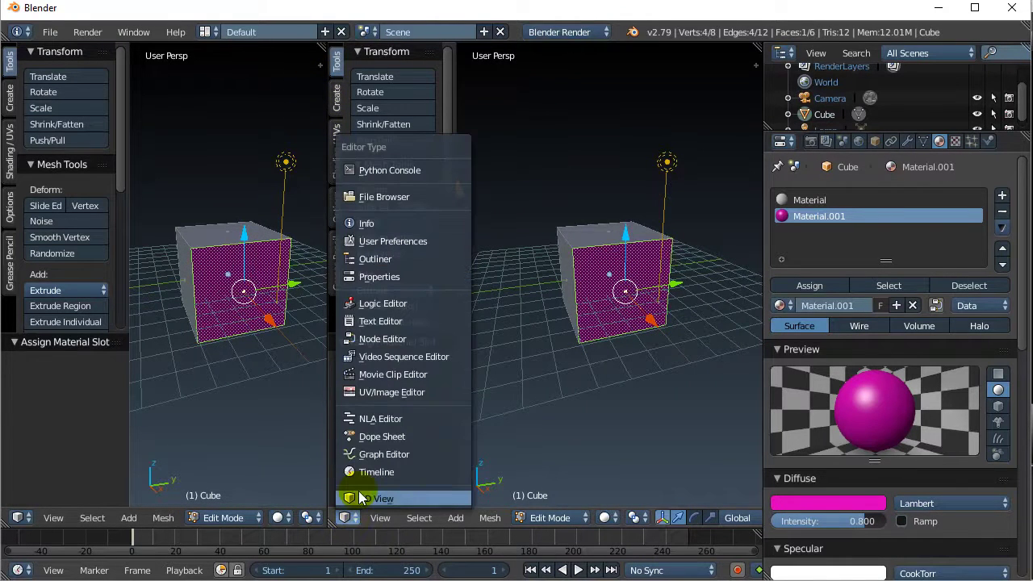
click(367, 392)
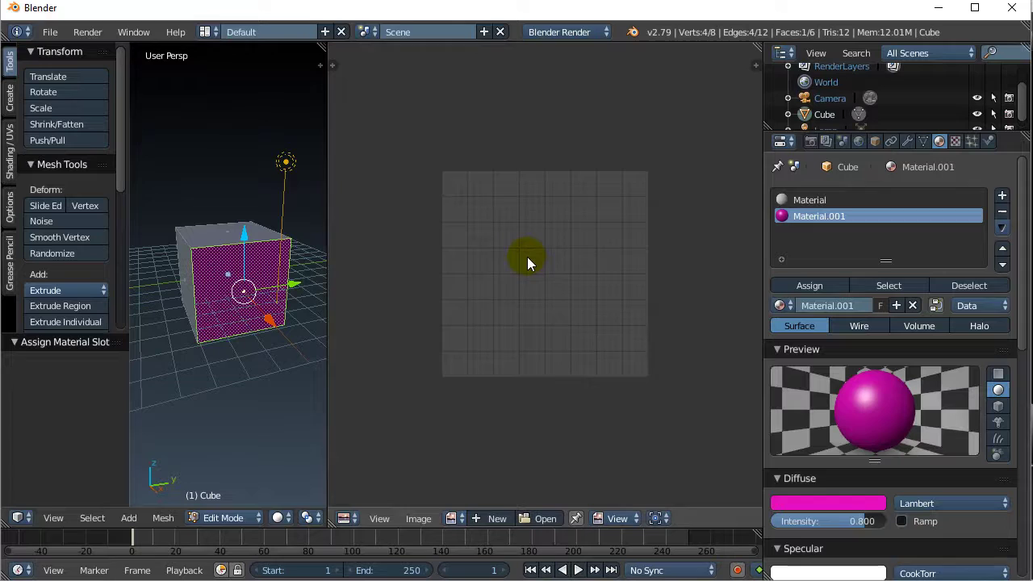
right_click(215, 294)
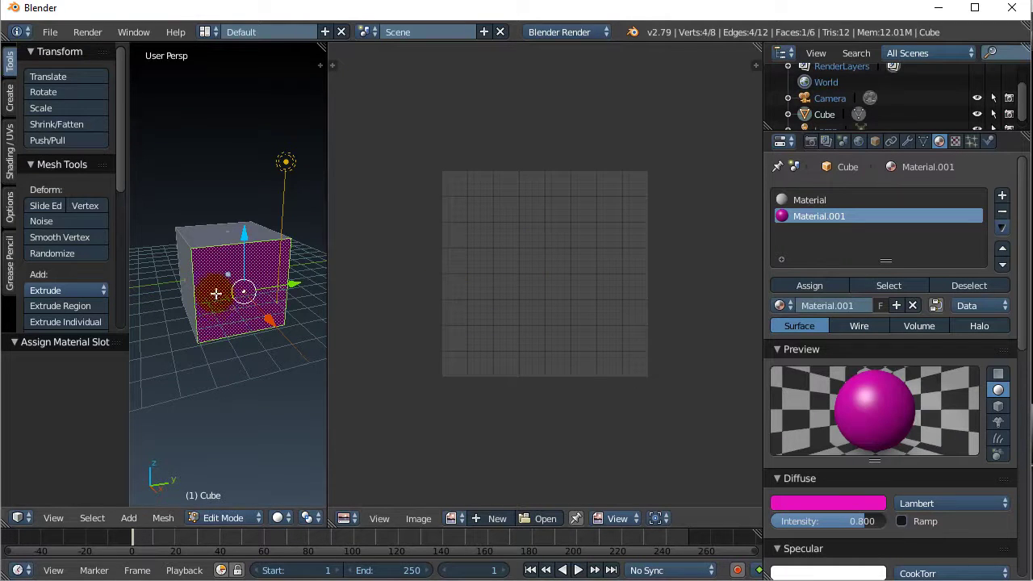
right_click(200, 237)
right_click(211, 295)
Step: Unwrap the front face with Angle Based unwrap so its UV square fills the grid
click(164, 518)
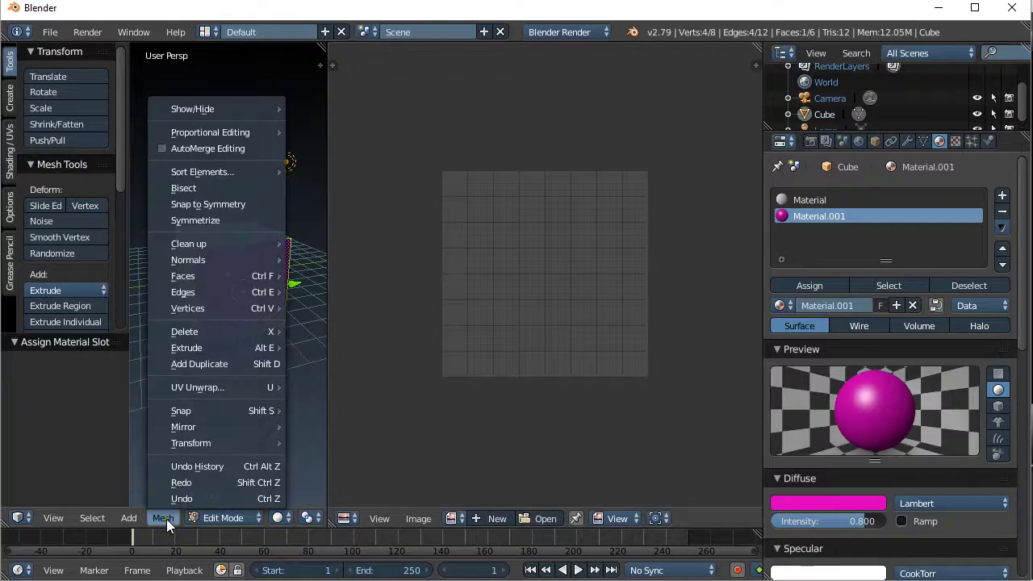
mouse_move(193, 386)
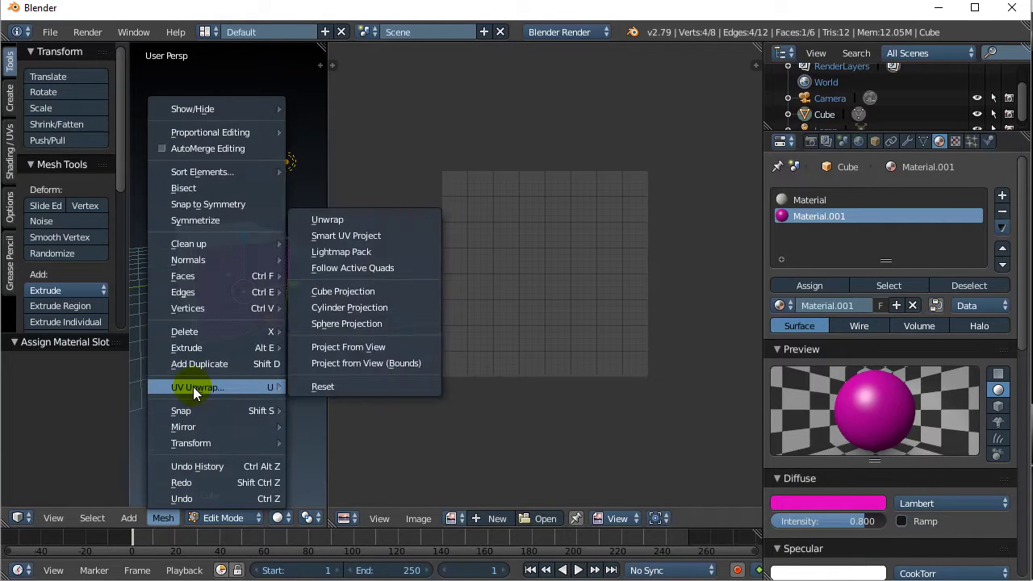
click(335, 219)
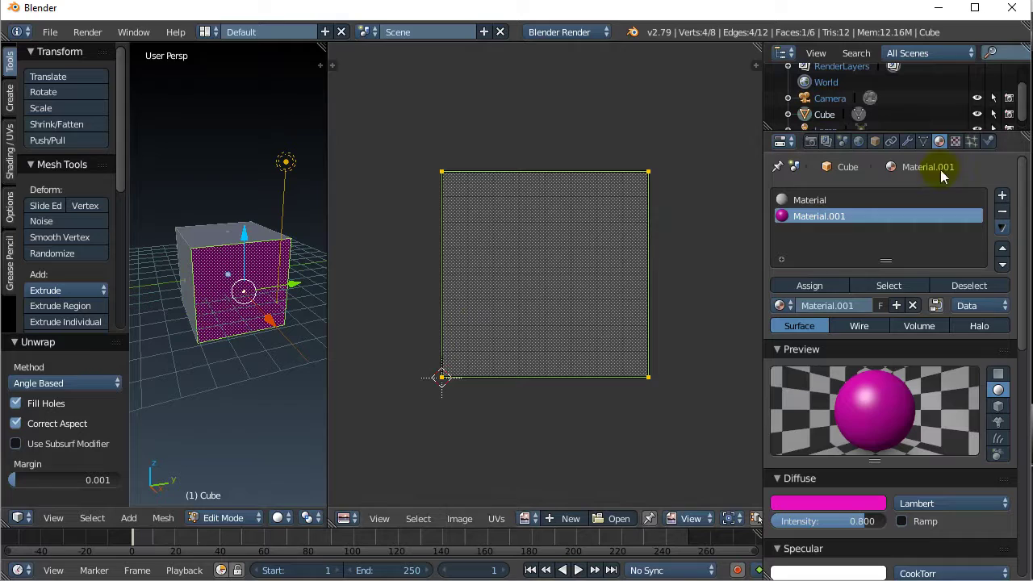
Step: Add a new Image or Movie texture to Material.001 and open the image file browser
click(957, 142)
click(959, 142)
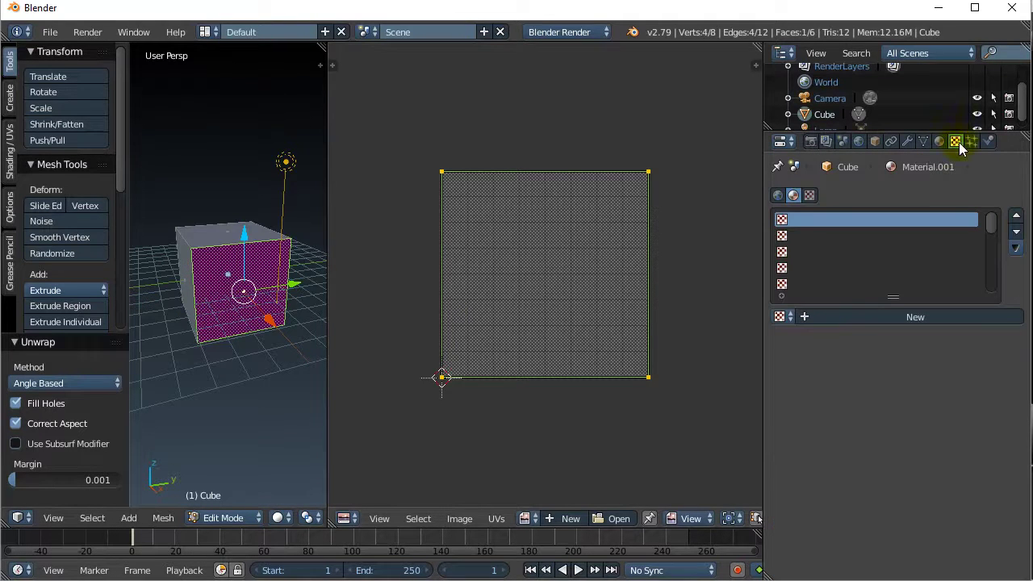
click(910, 316)
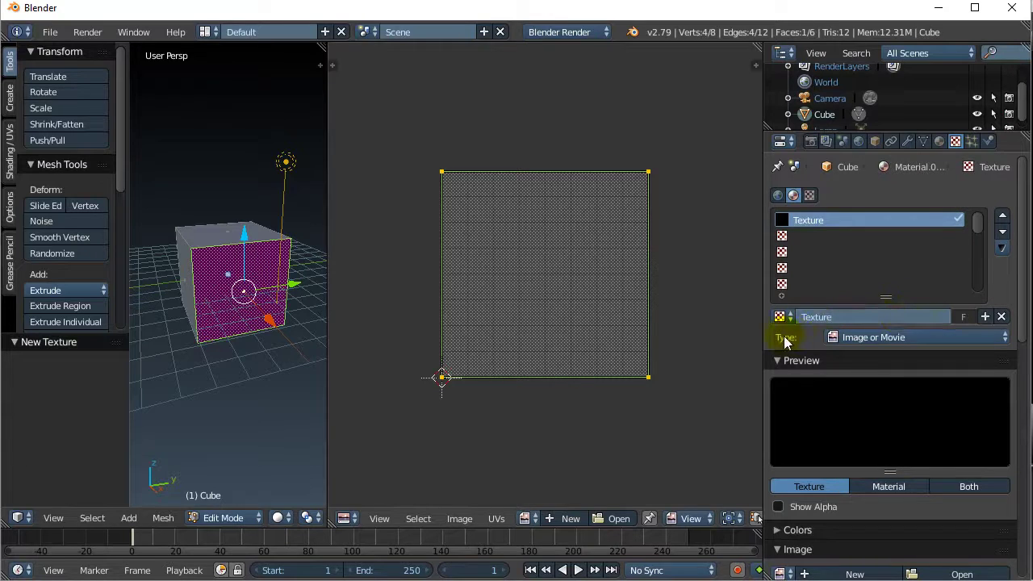
click(851, 337)
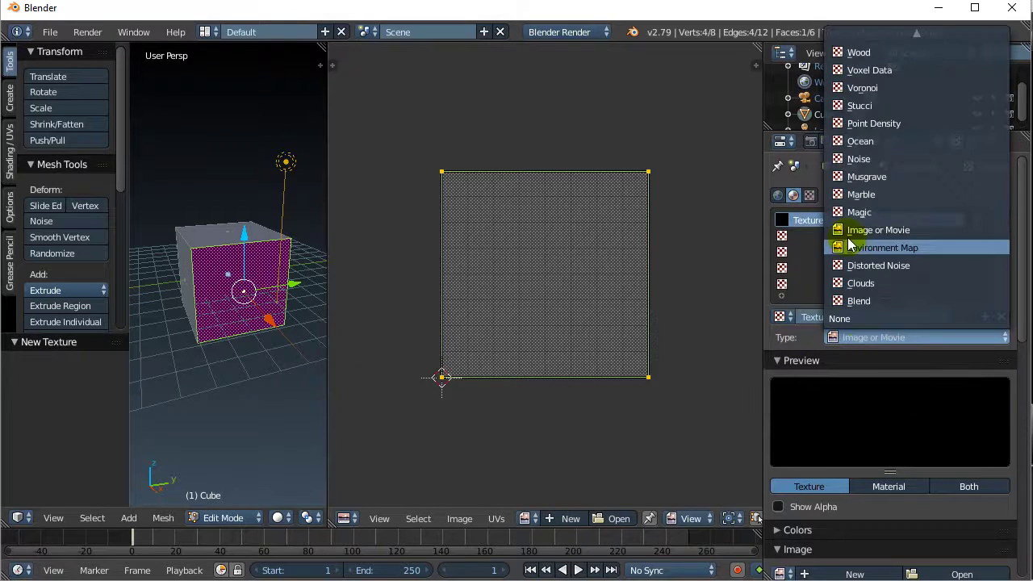
click(863, 230)
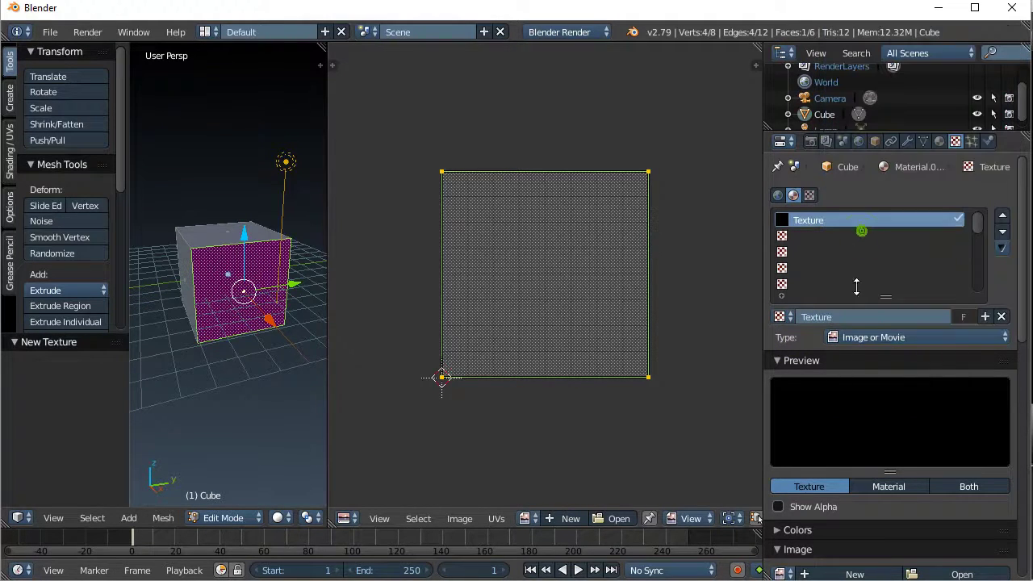
scroll(847, 338, down, 1)
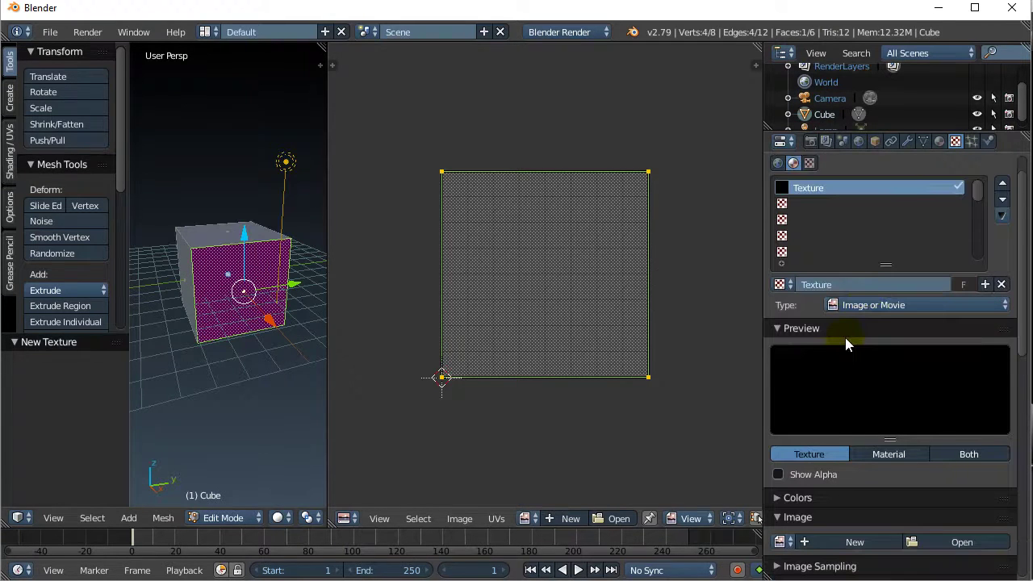
scroll(844, 337, down, 6)
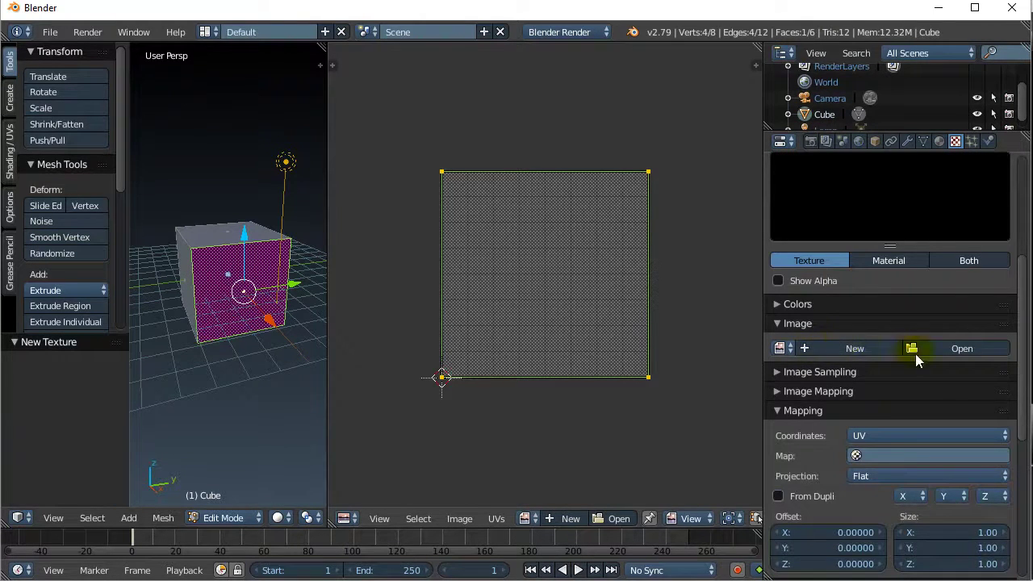
click(962, 352)
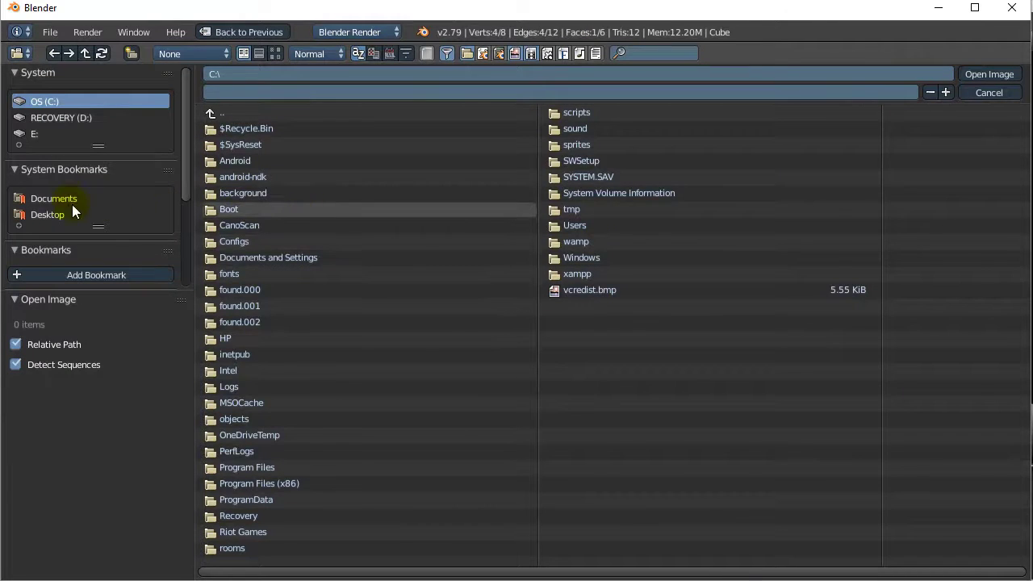
Step: Load face04.jpg from Desktop > Blender Stuff > Lessons > Material 01 as the texture image
click(56, 214)
click(208, 274)
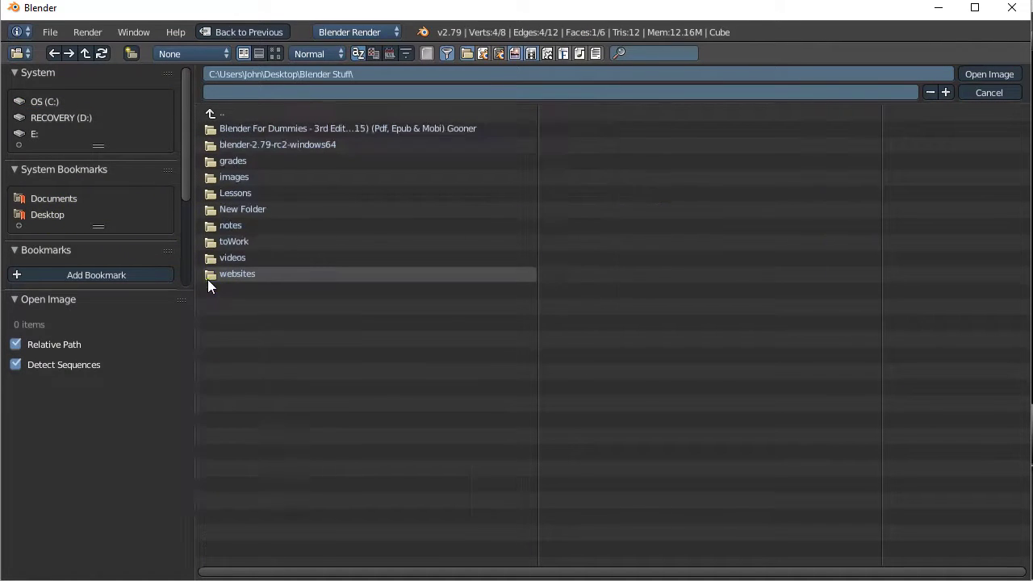
click(205, 195)
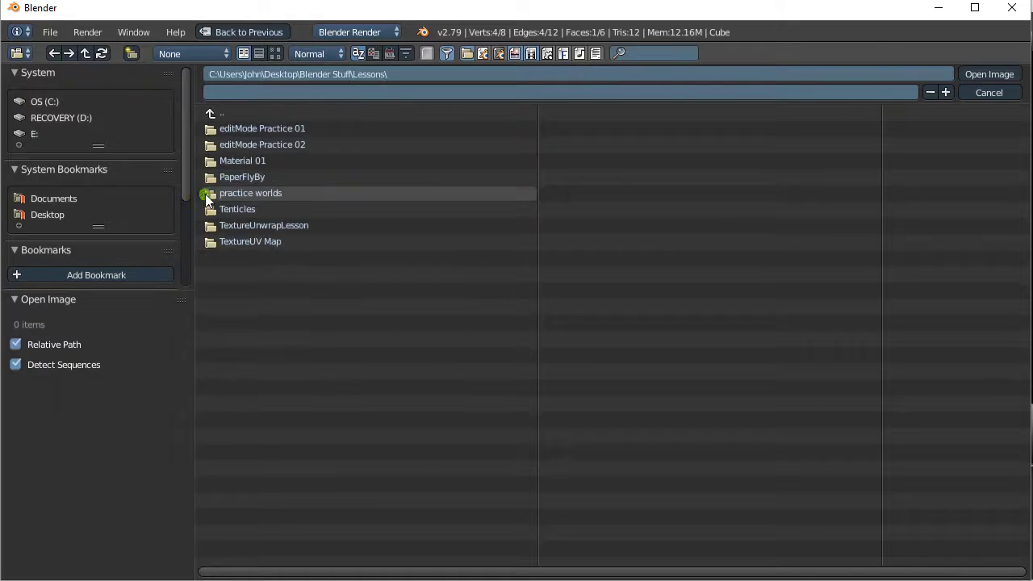
click(207, 162)
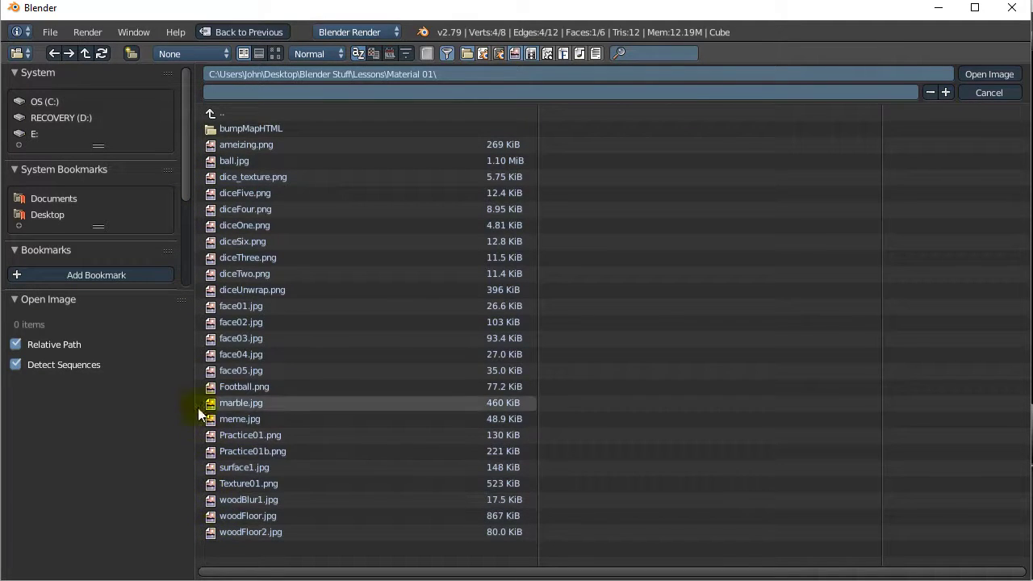
click(210, 357)
double_click(210, 360)
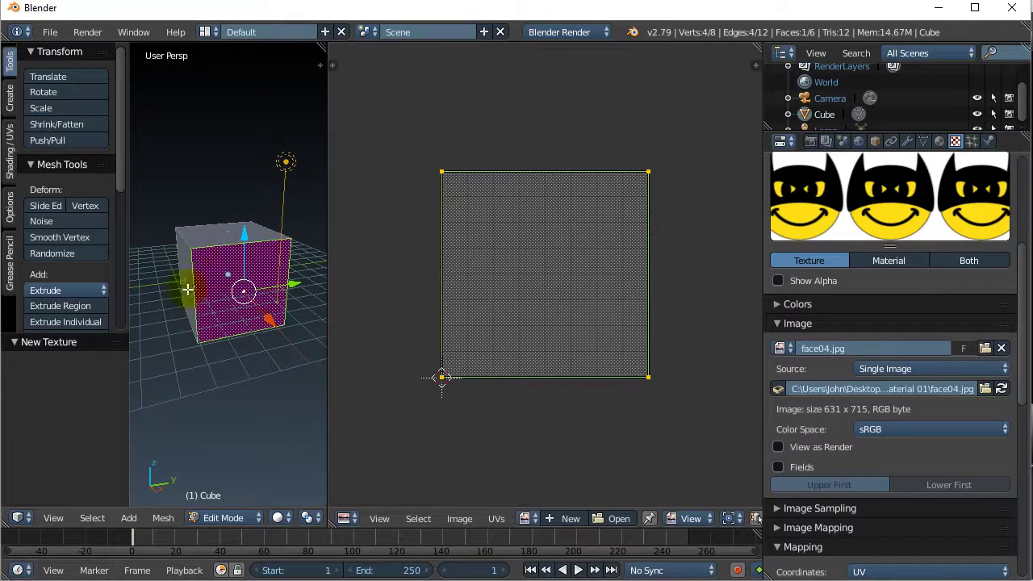
Step: Switch the 3D view to Material shading to show the smiley texture on the front face
click(242, 297)
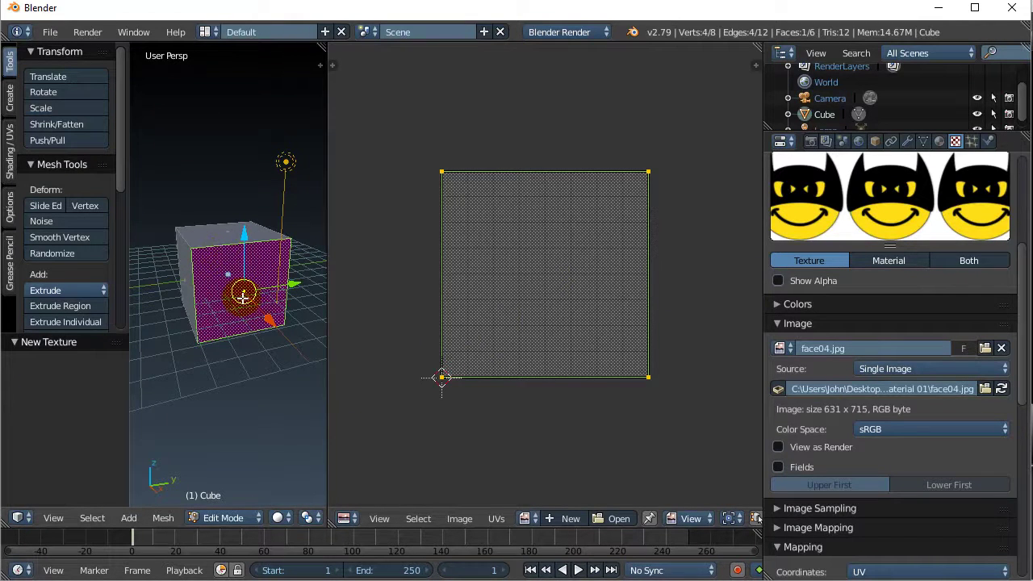
click(280, 519)
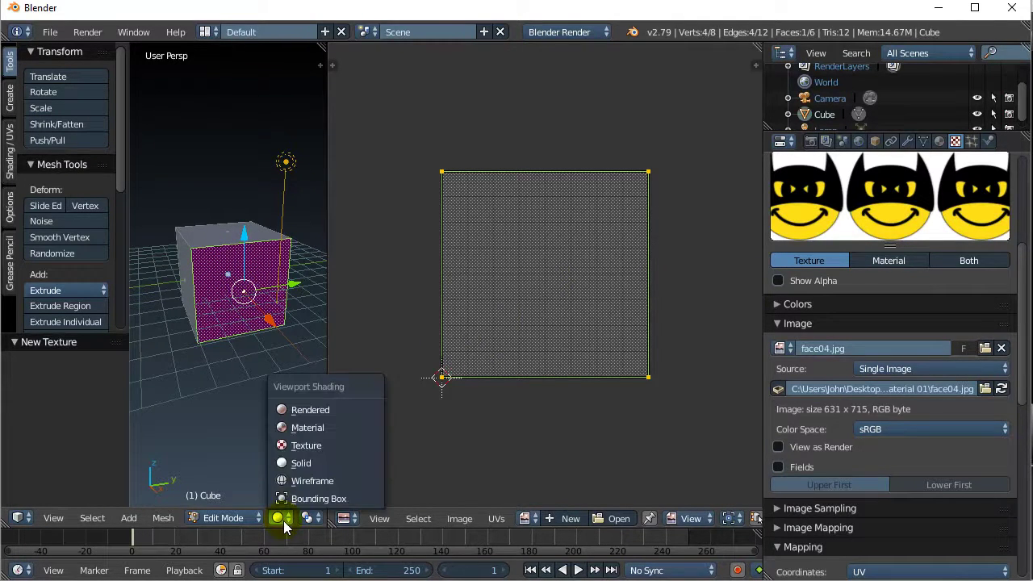
click(296, 463)
click(279, 518)
click(296, 443)
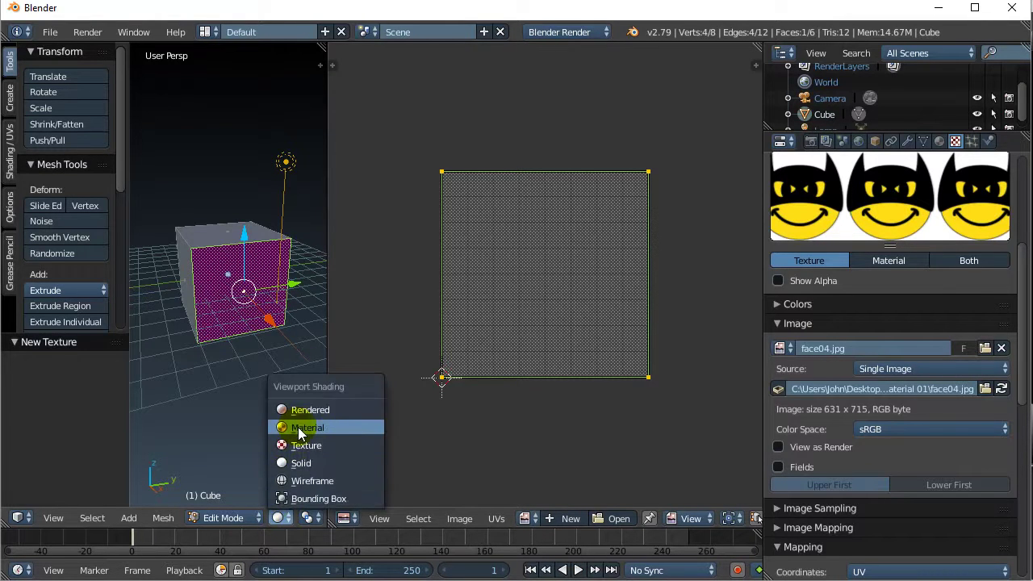
click(298, 427)
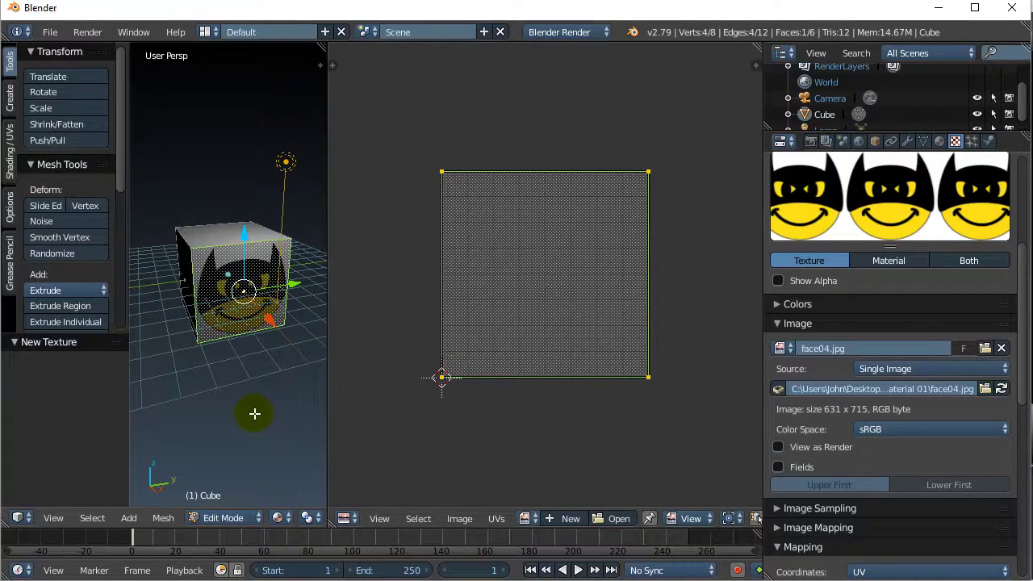
middle_drag(237, 394, 237, 447)
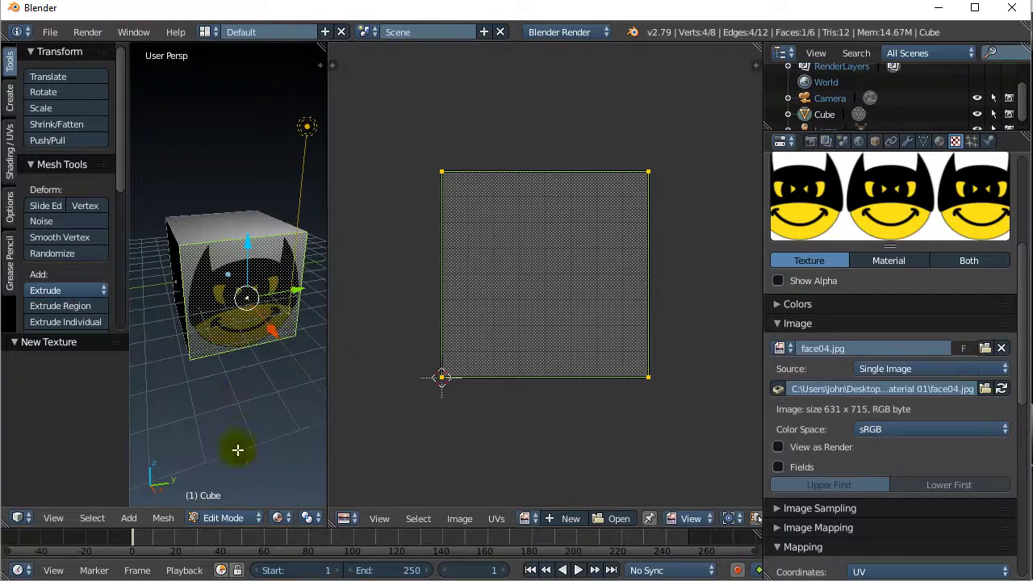
Step: Preview the cube in Rendered shading, then return the 3D view to Material shading
click(277, 518)
click(305, 410)
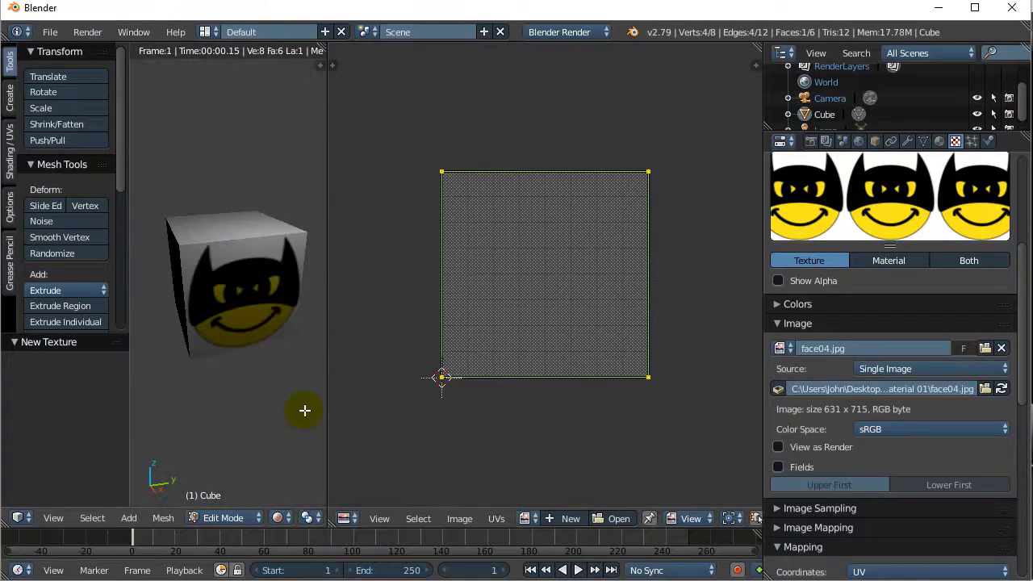
mouse_move(263, 410)
middle_down()
mouse_move(196, 376)
mouse_move(266, 376)
mouse_move(265, 415)
middle_up()
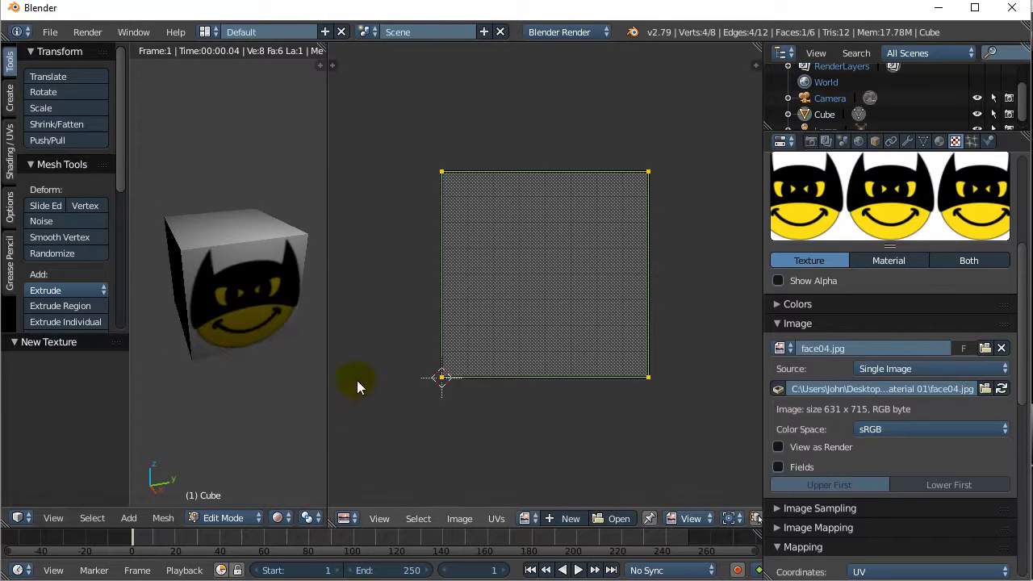
click(279, 517)
click(301, 426)
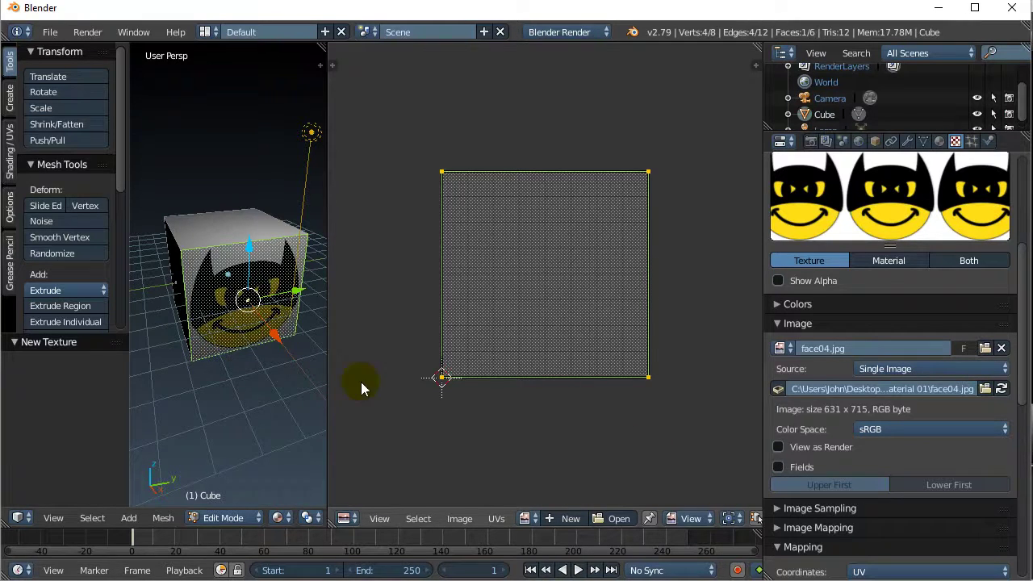
Step: Select the top face, create a new cyan Material.002 in a new slot, and assign it
right_click(218, 234)
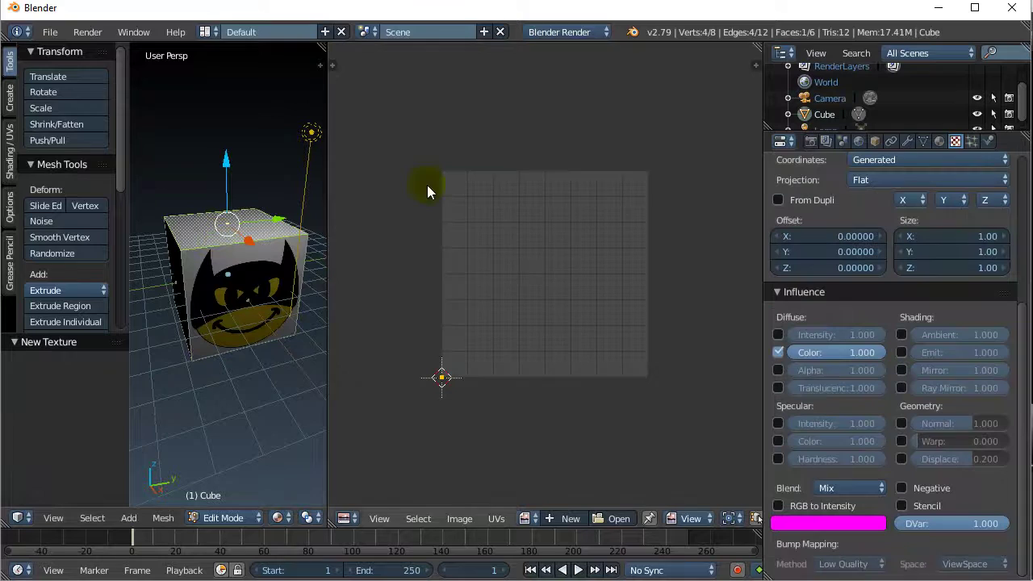
click(939, 142)
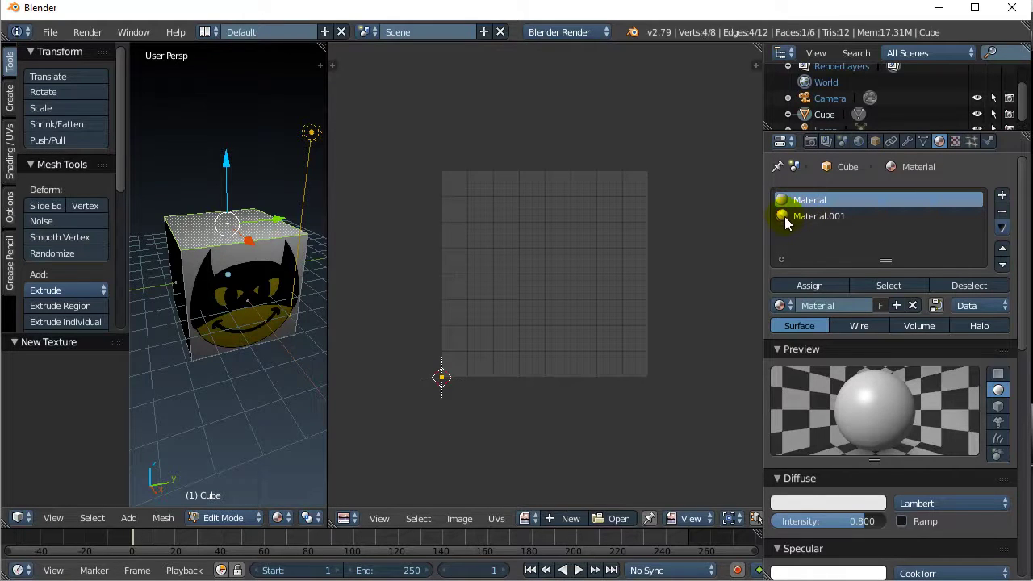
click(1002, 198)
click(864, 306)
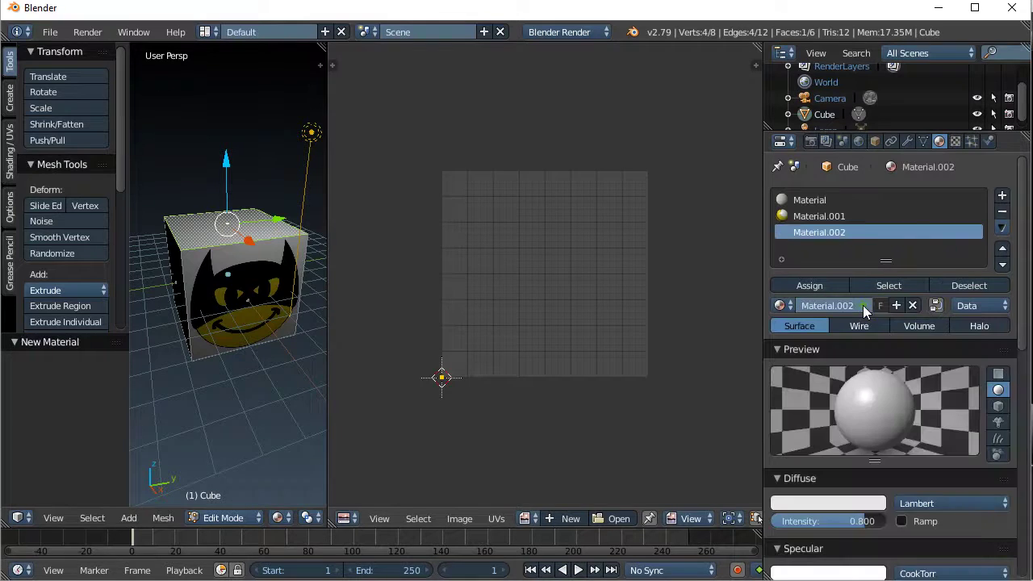
click(820, 500)
mouse_move(811, 361)
mouse_down()
mouse_move(791, 307)
mouse_move(801, 295)
mouse_up()
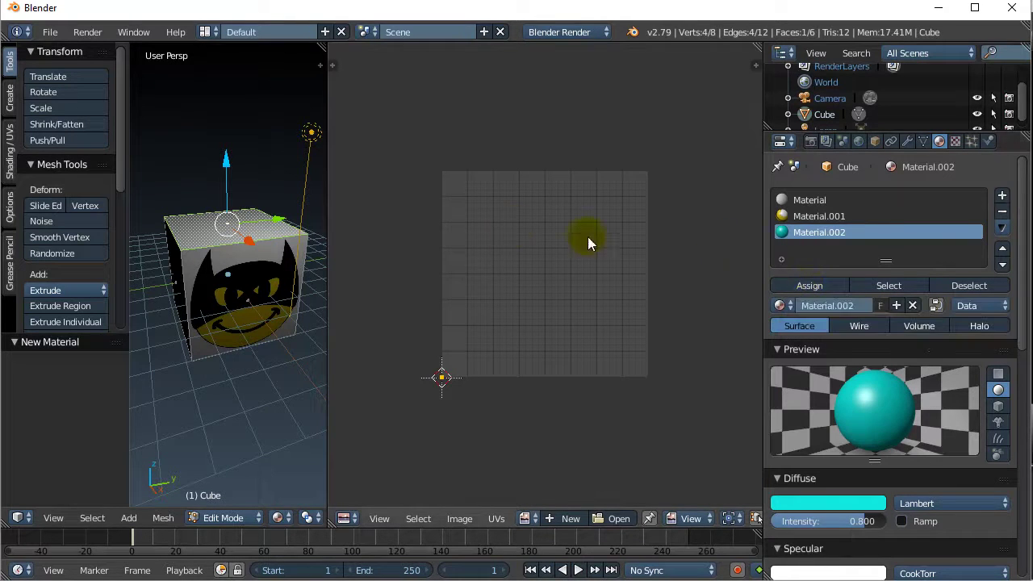
click(811, 285)
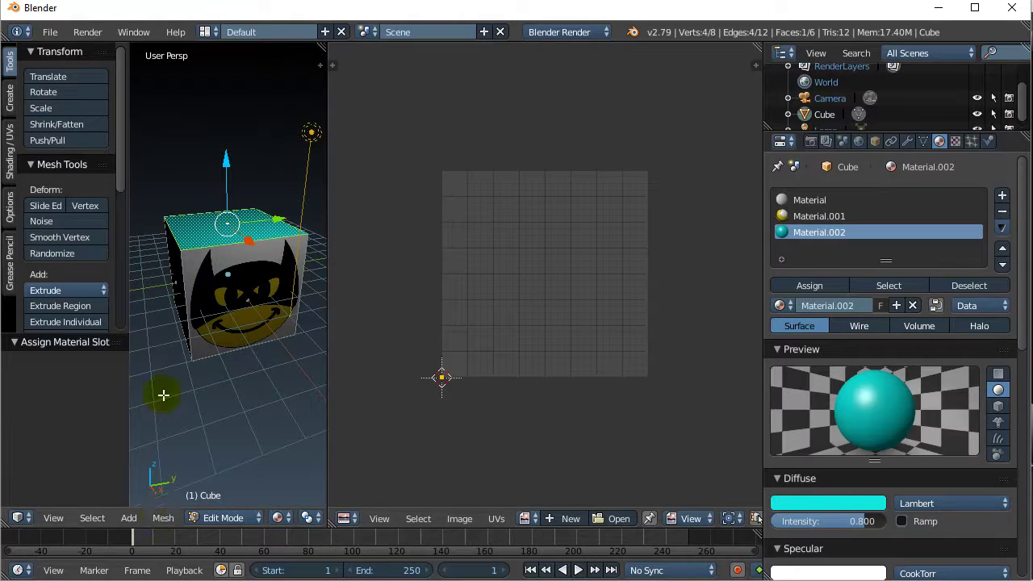
Step: UV-unwrap the selected top face with the standard Unwrap method from the Mesh menu
click(163, 518)
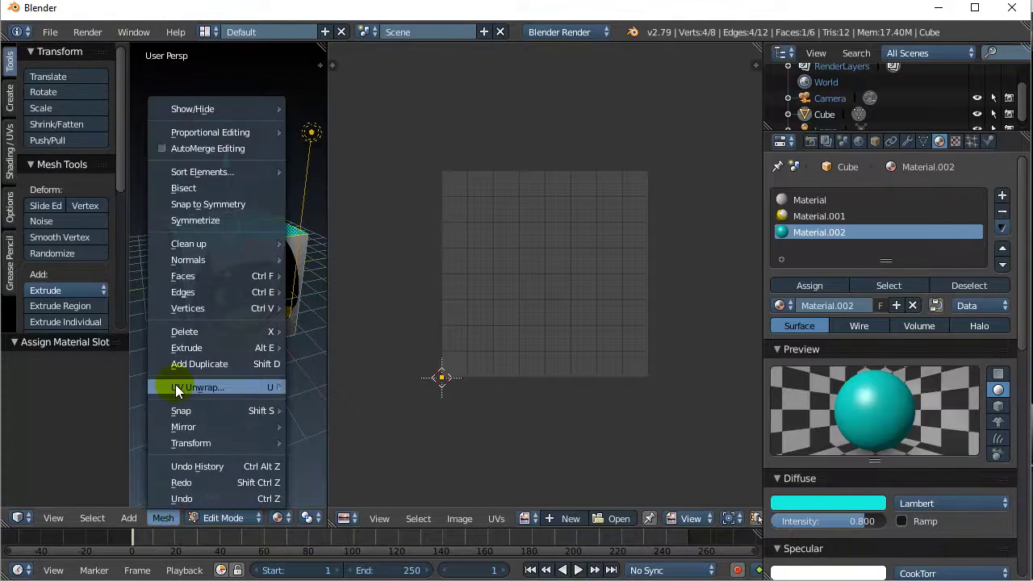
mouse_move(175, 385)
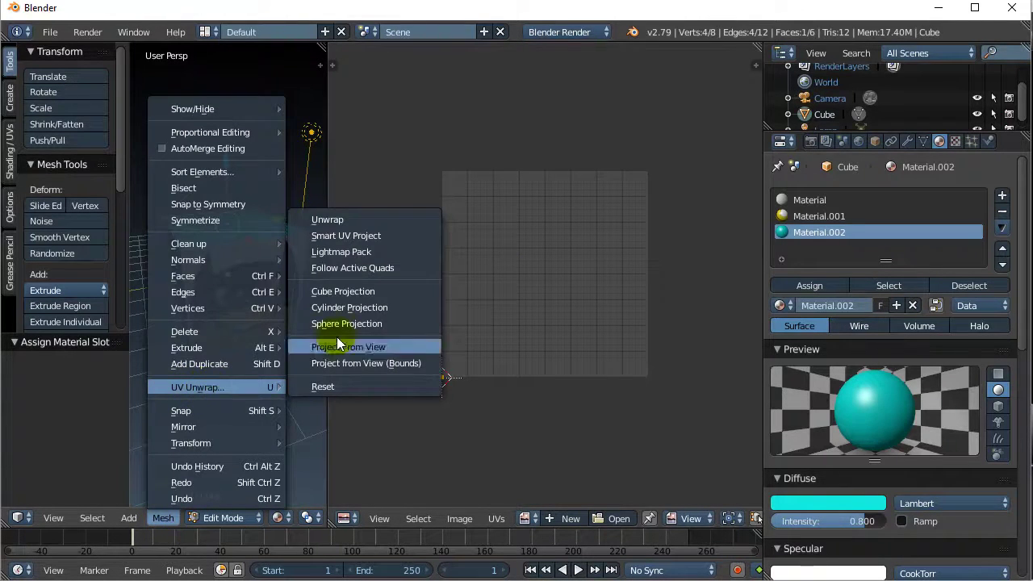
click(332, 218)
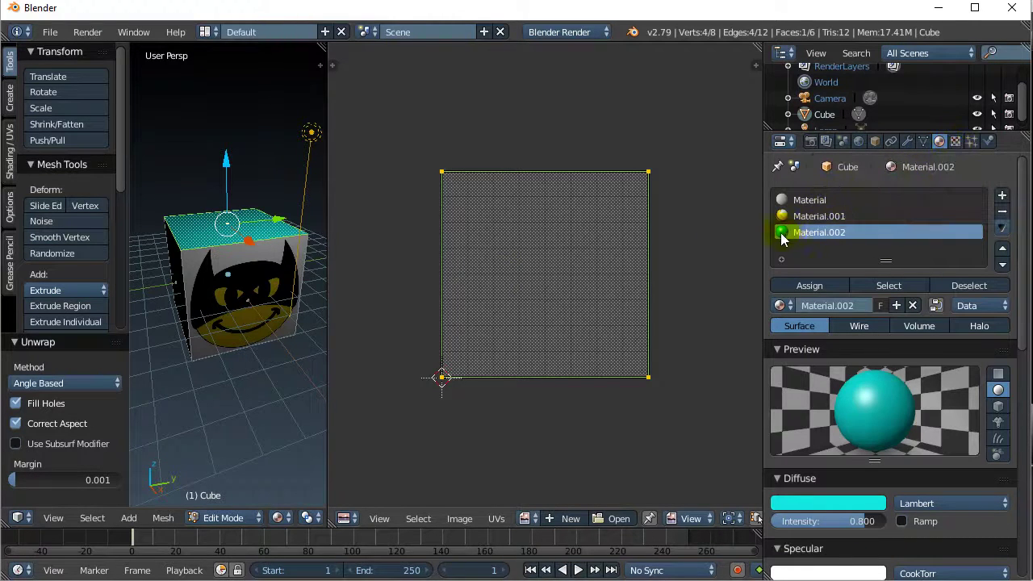
Step: Add Texture.001, an Image or Movie texture, to Material.002 and bring up the Open Image browser
click(955, 142)
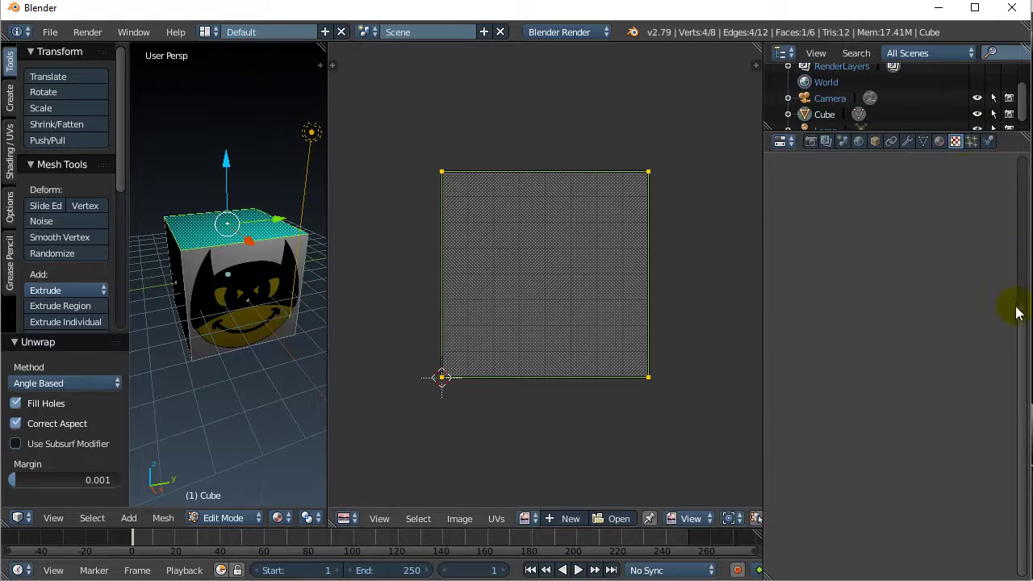
drag(1020, 327, 1021, 188)
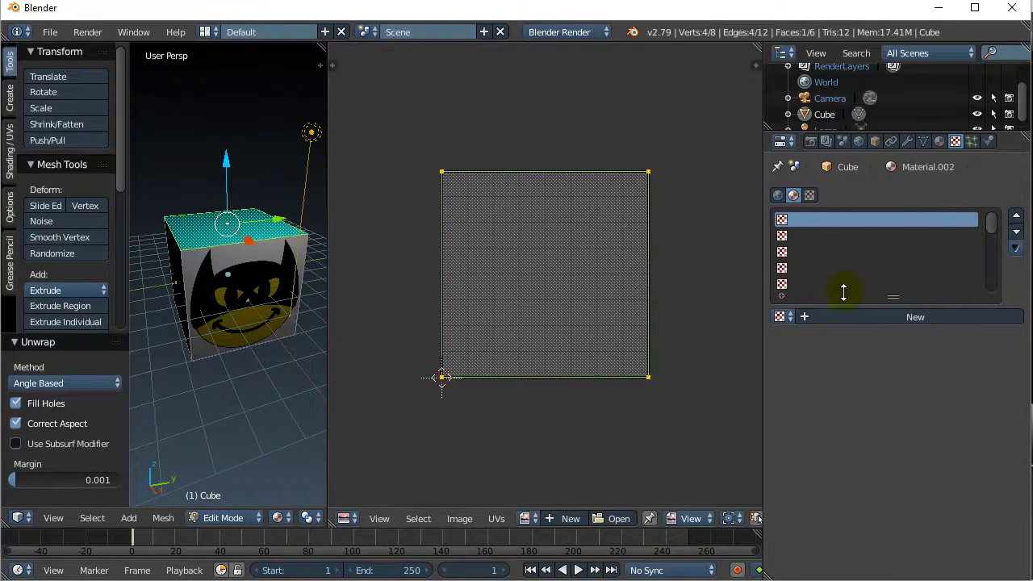
click(894, 316)
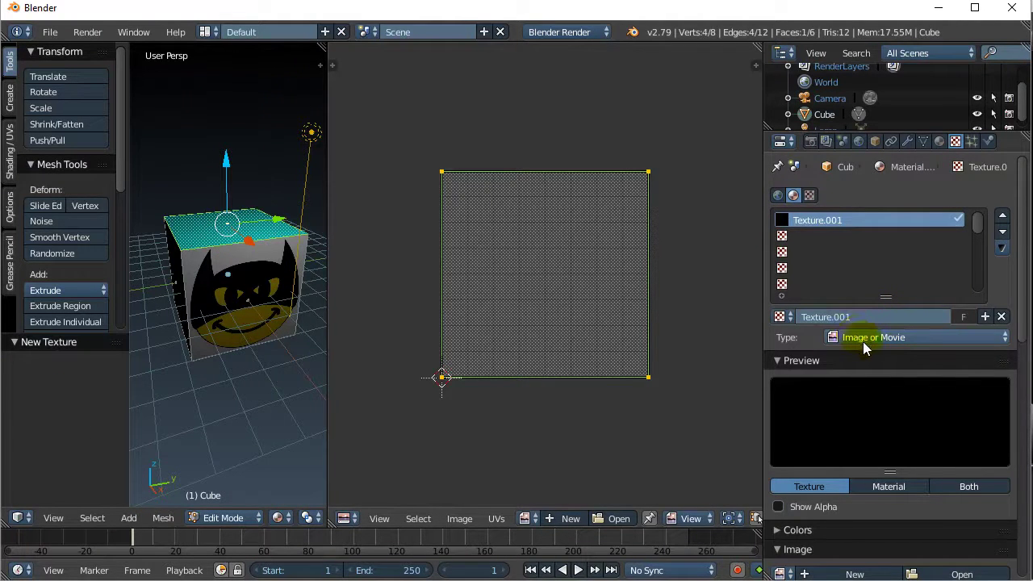
scroll(863, 340, down, 5)
click(956, 415)
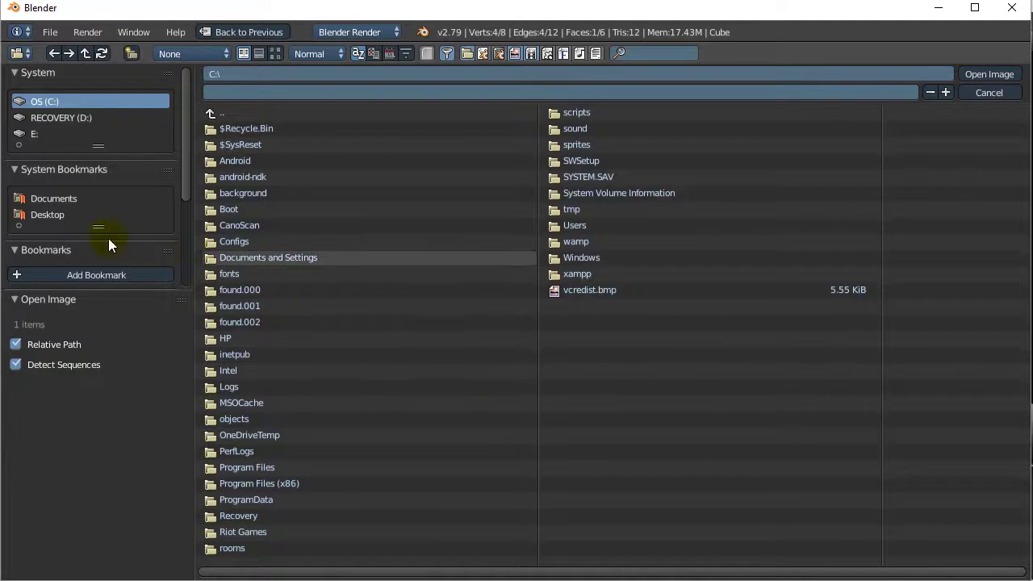
Step: Load diceSix.png from Desktop > Blender Stuff > Lessons > Material 01 into Texture.001
click(46, 216)
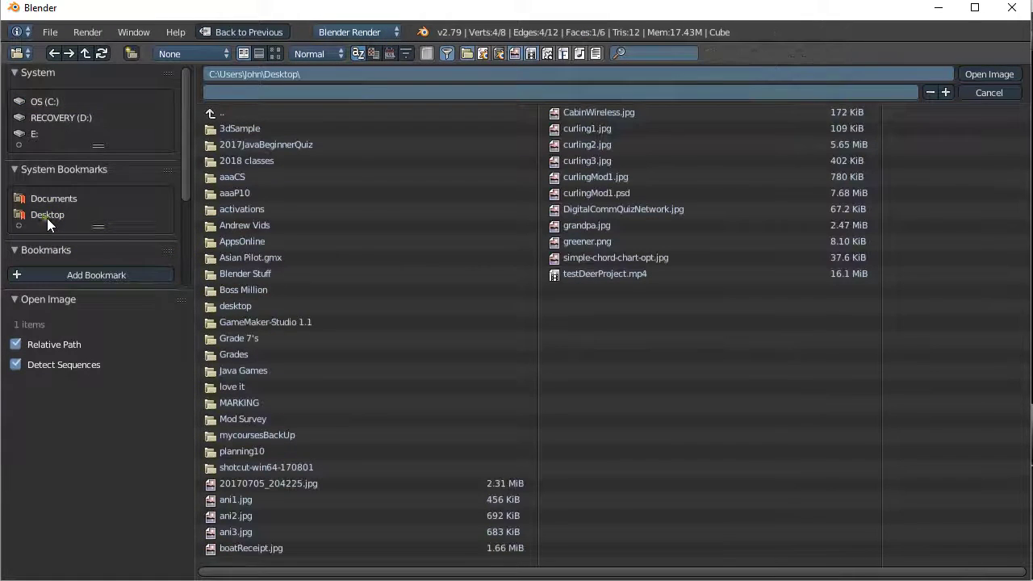
click(214, 274)
click(204, 193)
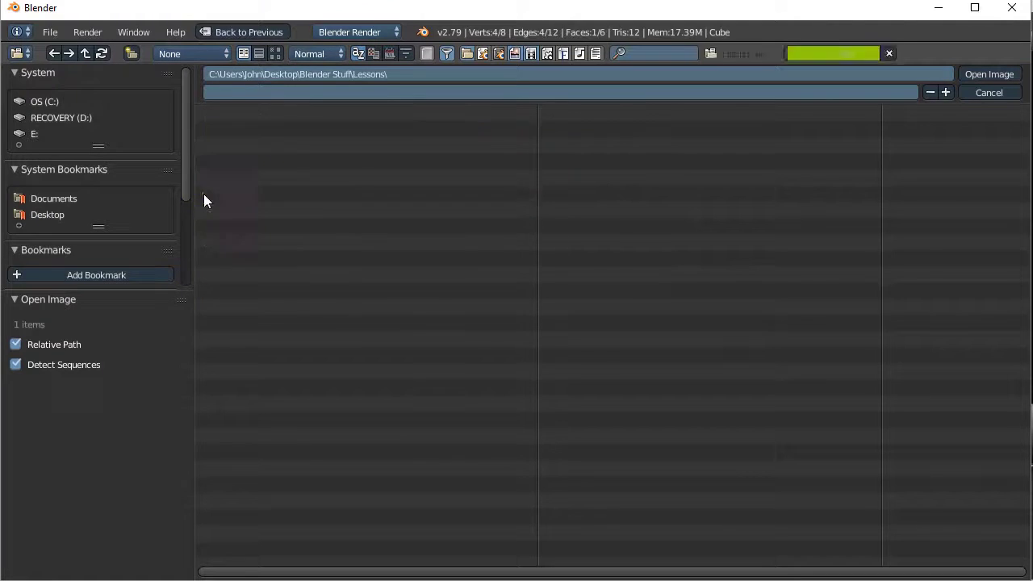
click(209, 161)
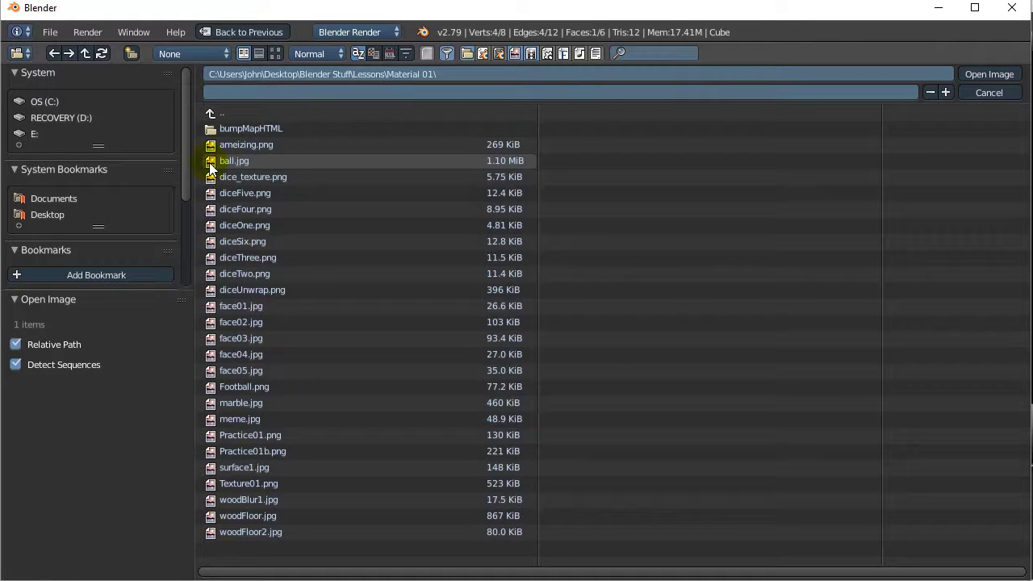
double_click(211, 241)
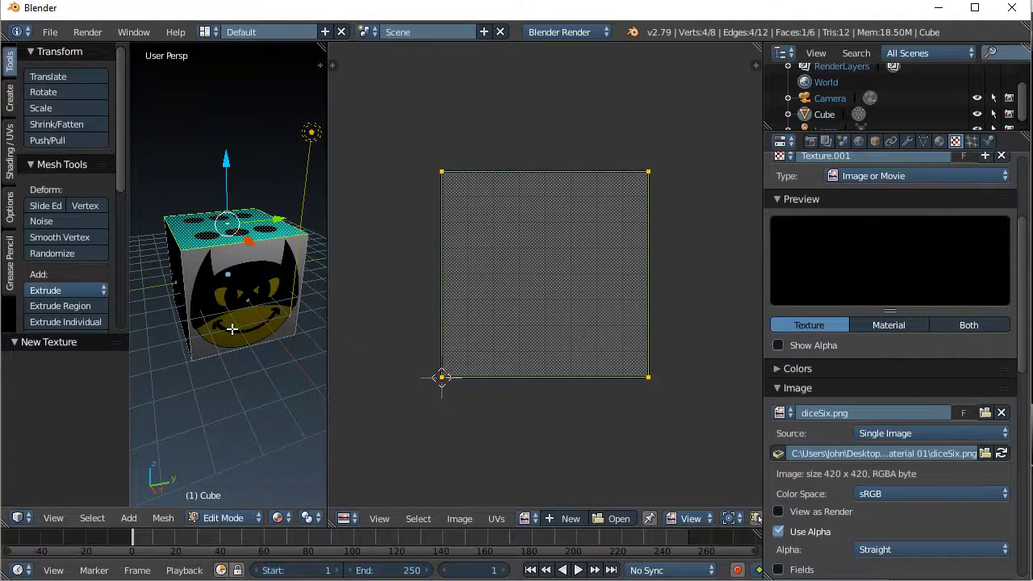
Step: Orbit to see the six pips on the top face and widen the 3D viewport rightward
middle_drag(231, 329, 252, 358)
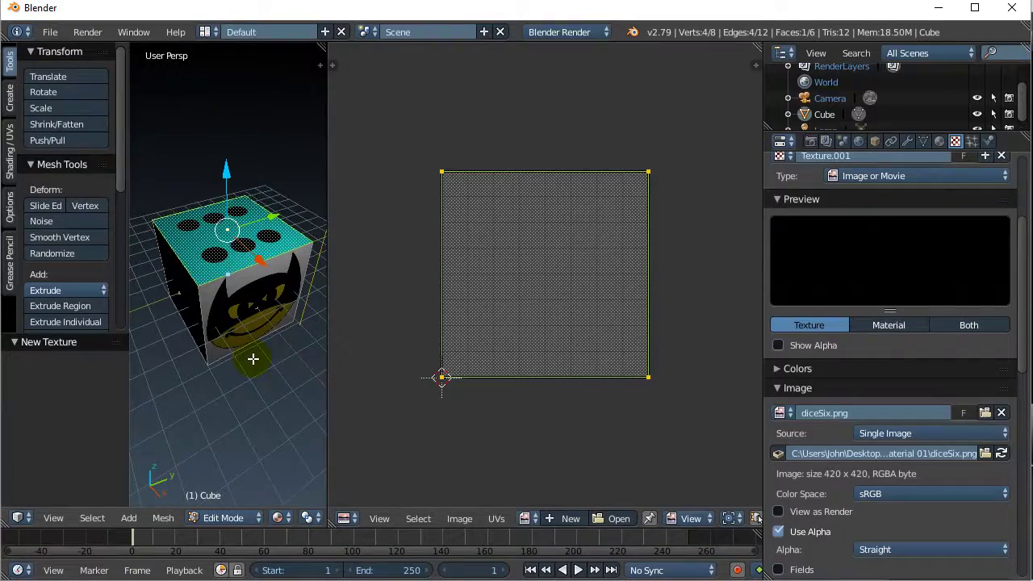
drag(326, 353, 599, 368)
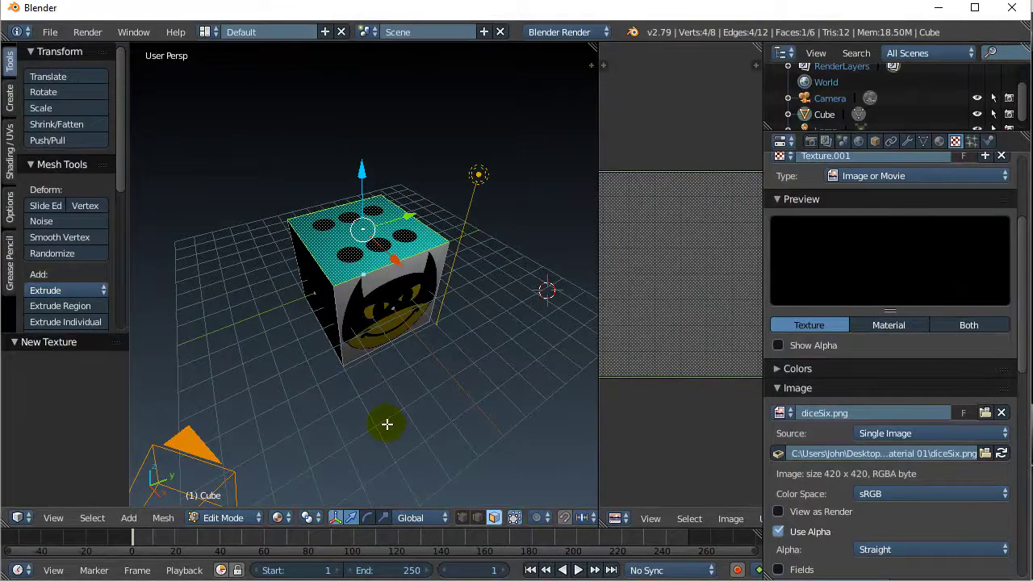
Step: Enlarge the UV editor again and scroll the dice texture's properties to Mapping and Influence
right_click(366, 255)
drag(599, 428, 450, 422)
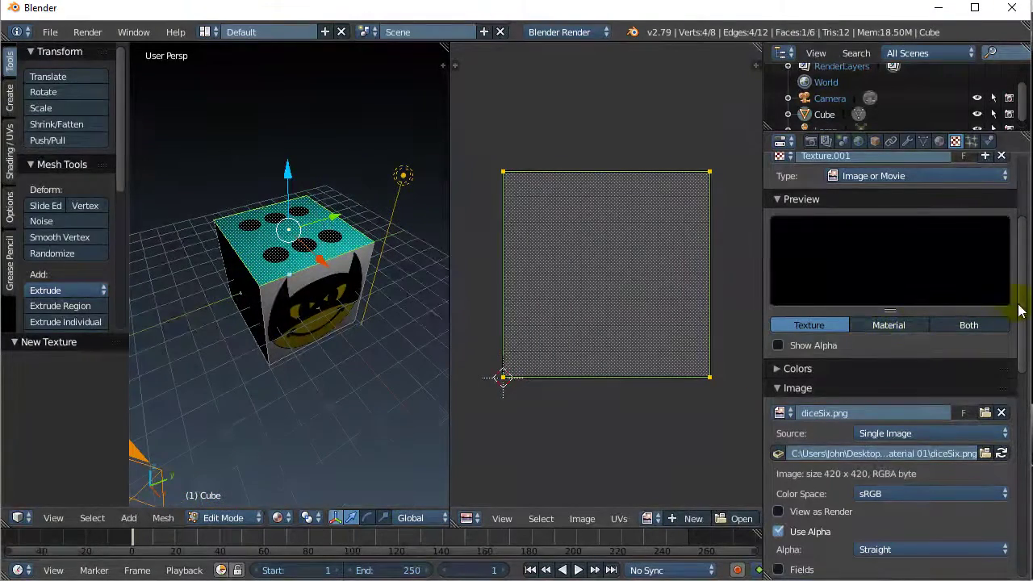
drag(1021, 311, 1024, 472)
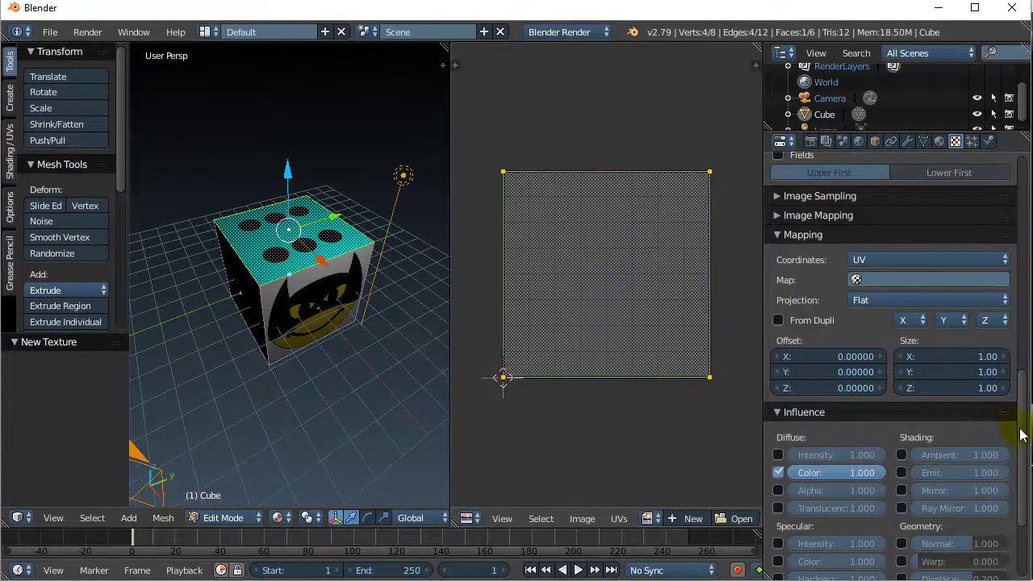
Step: Select Material.001 and display its texture settings with the face04.jpg Batman image
drag(1021, 436, 1001, 173)
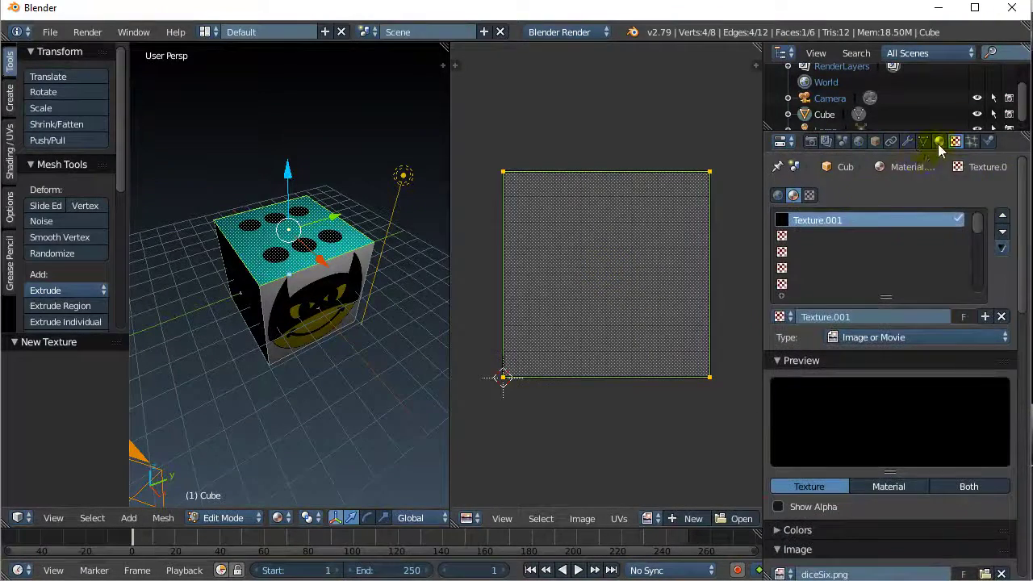
click(938, 142)
click(807, 218)
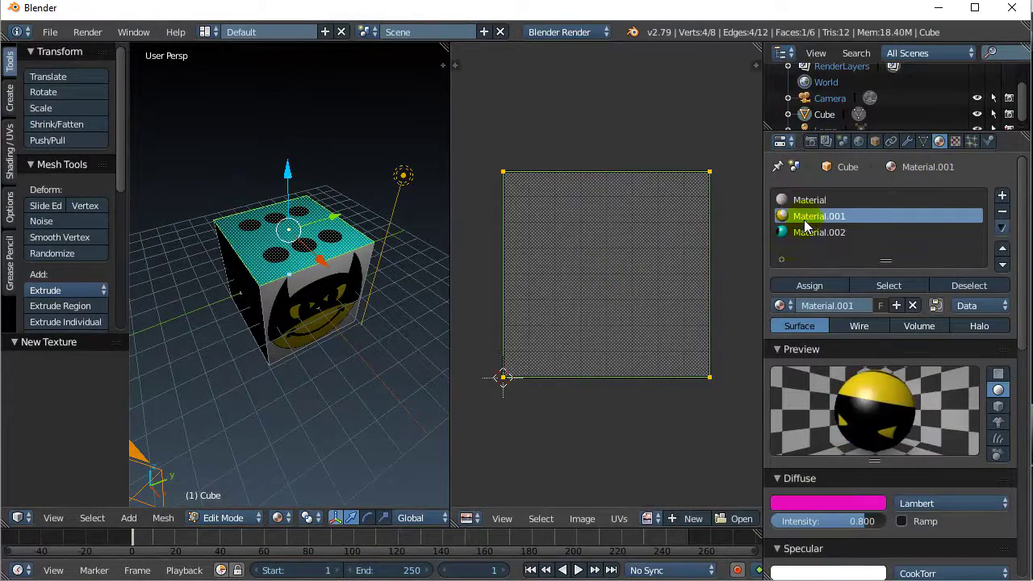
click(955, 142)
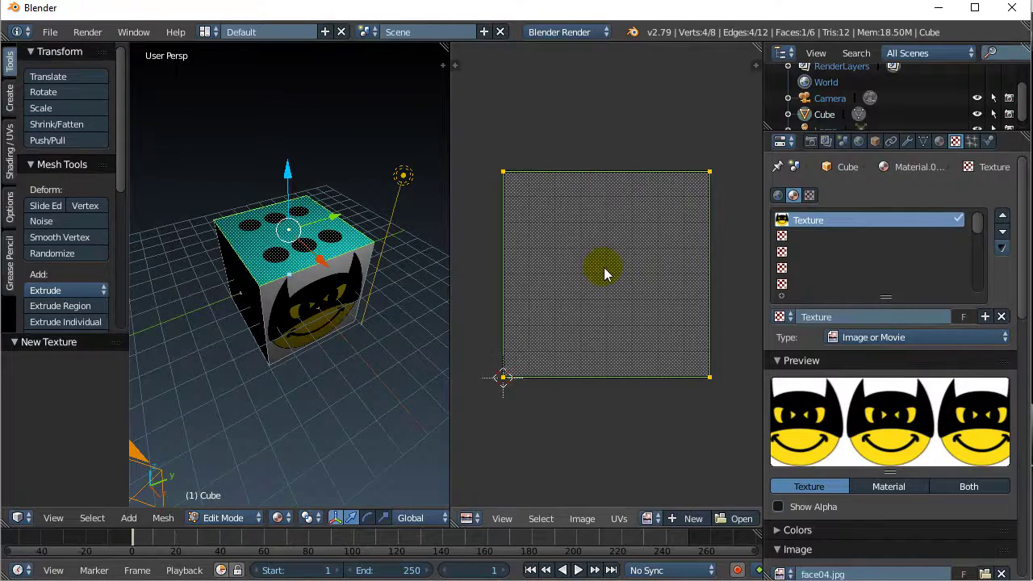
right_click(295, 245)
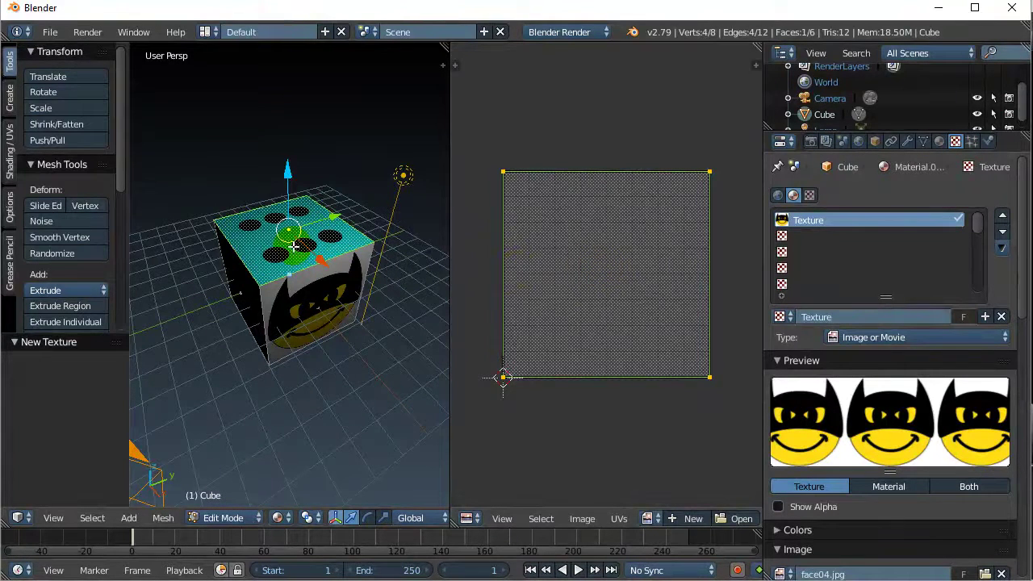